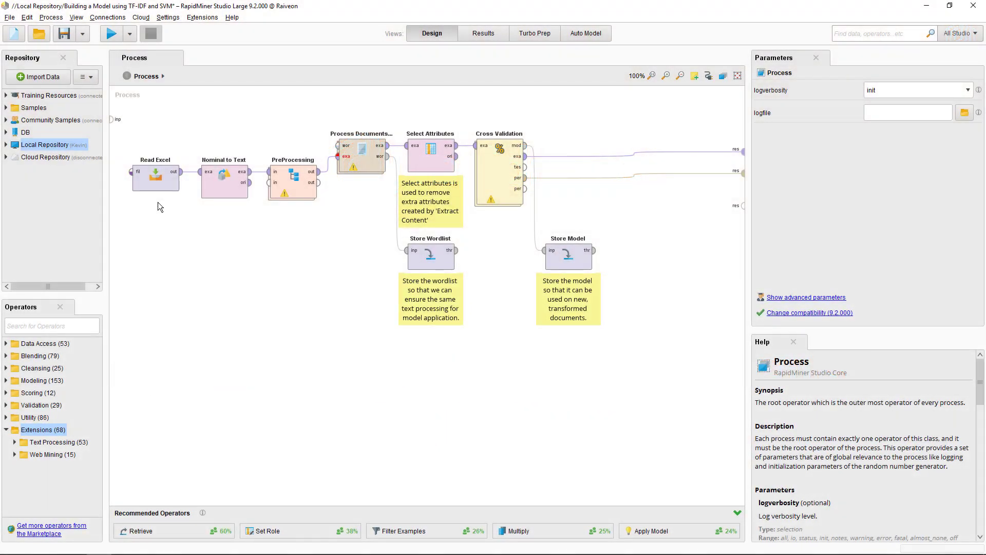
- Review settings for Read Excel, Nominal to Text, PreProcessing, TF-IDF processing, and Cross Validation (10 folds, stratified)
click(160, 189)
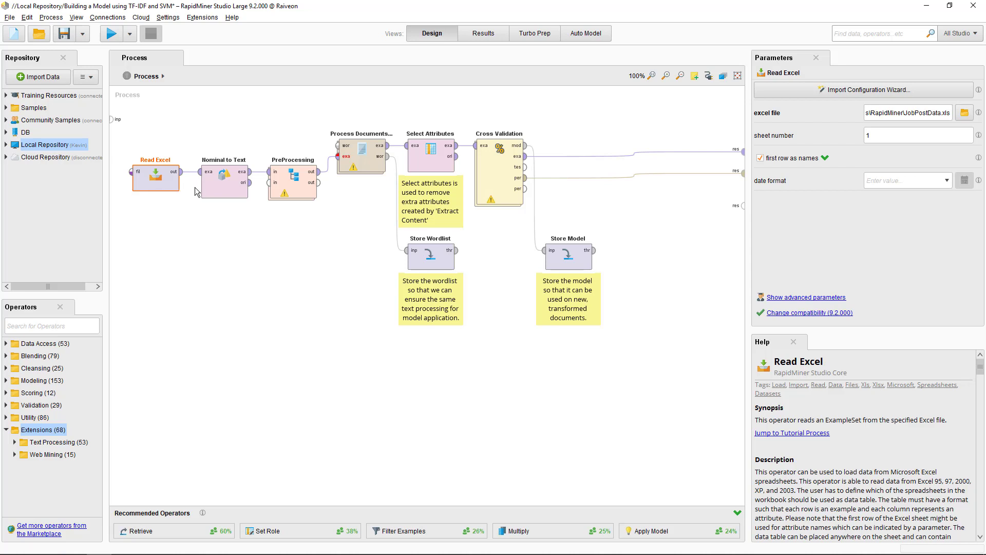
click(209, 192)
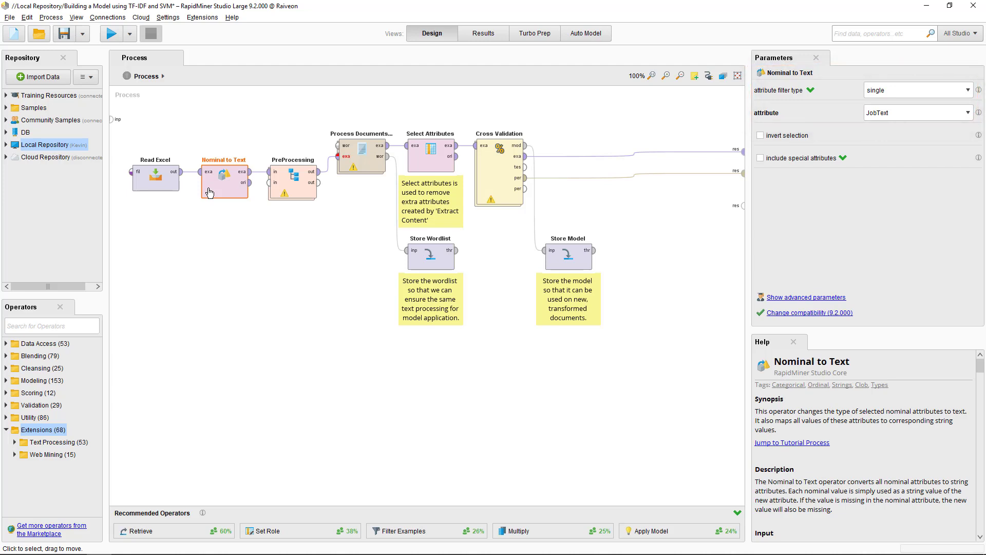
click(289, 194)
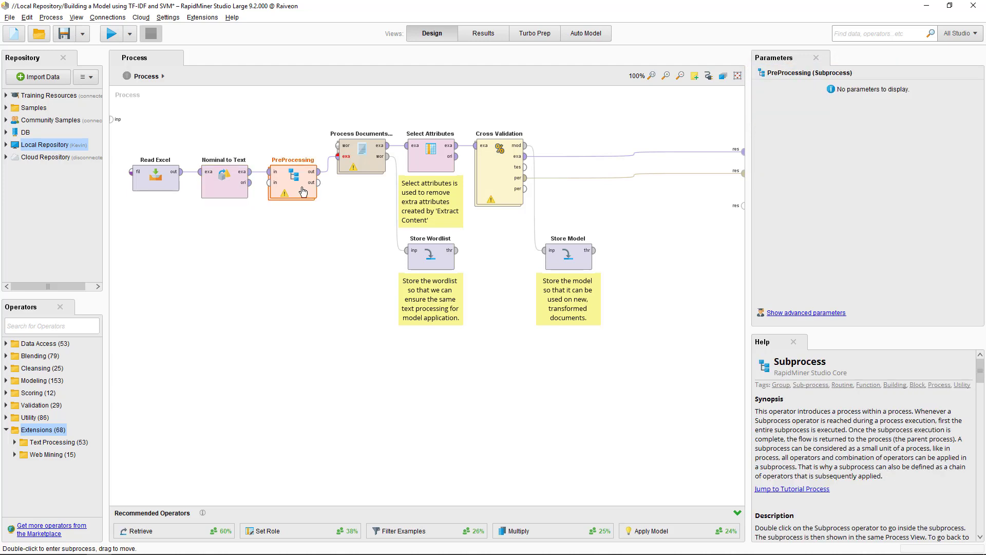
click(361, 168)
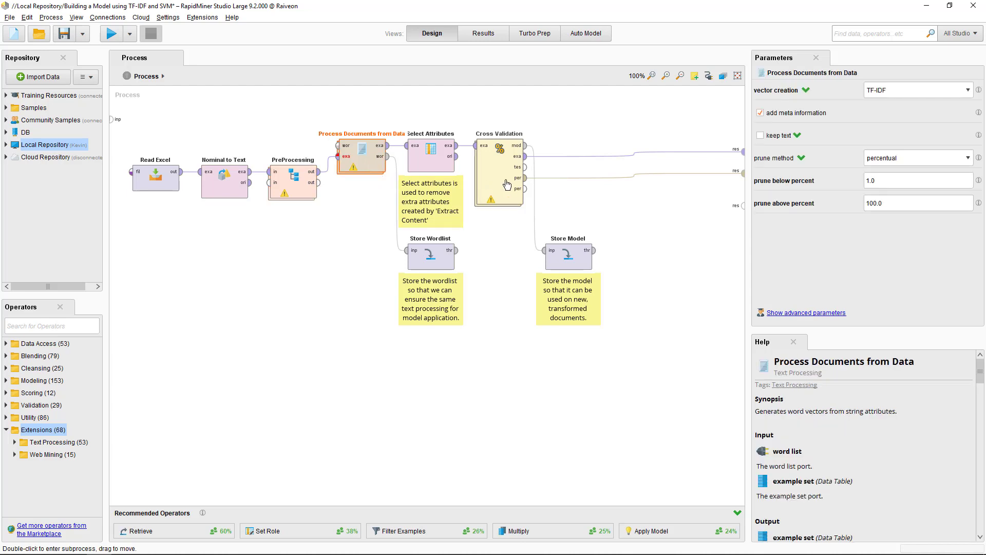
click(507, 185)
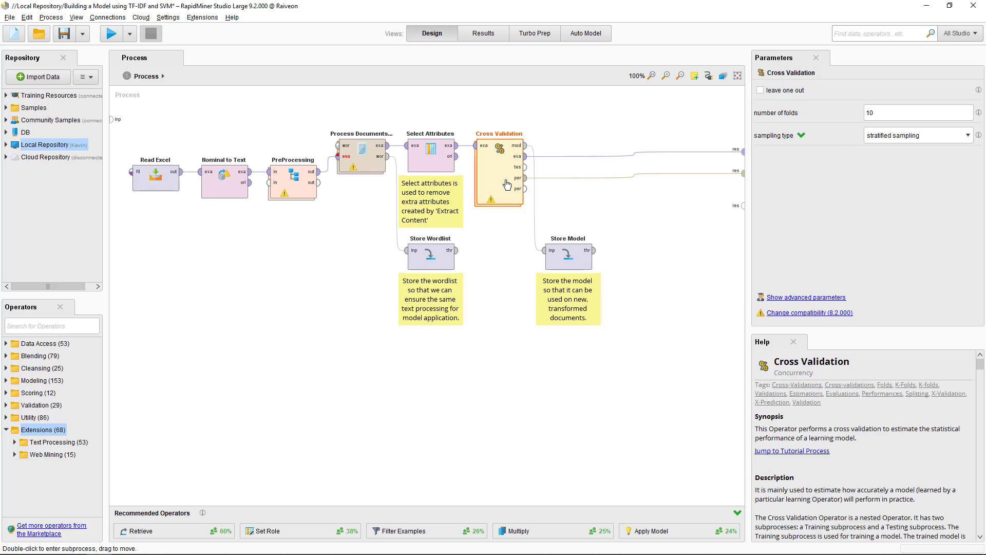
double_click(508, 184)
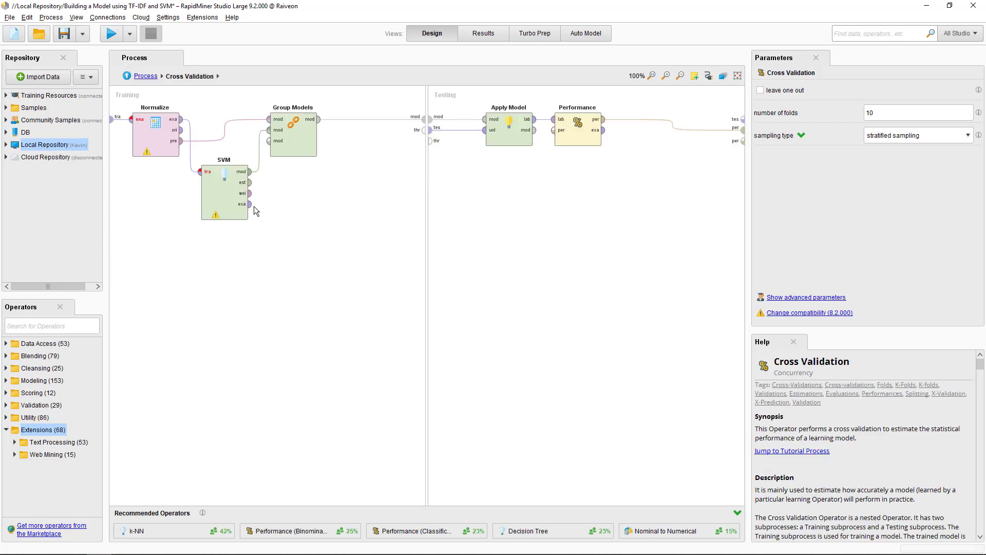
click(234, 212)
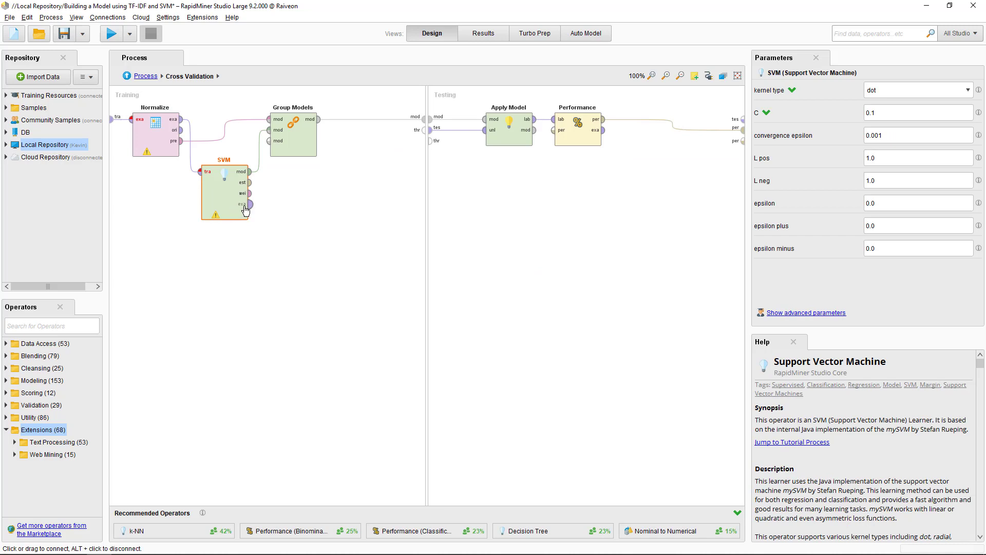
click(495, 142)
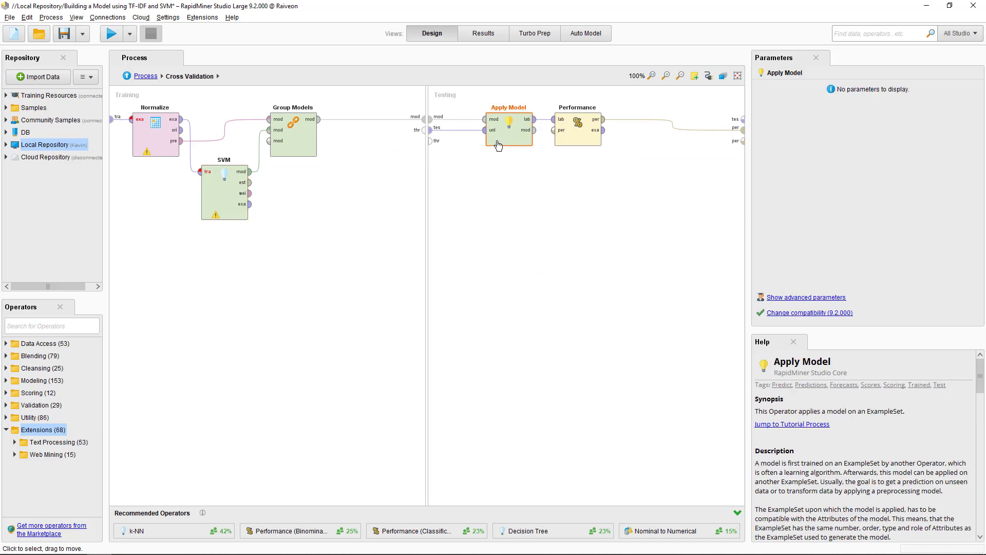
click(571, 144)
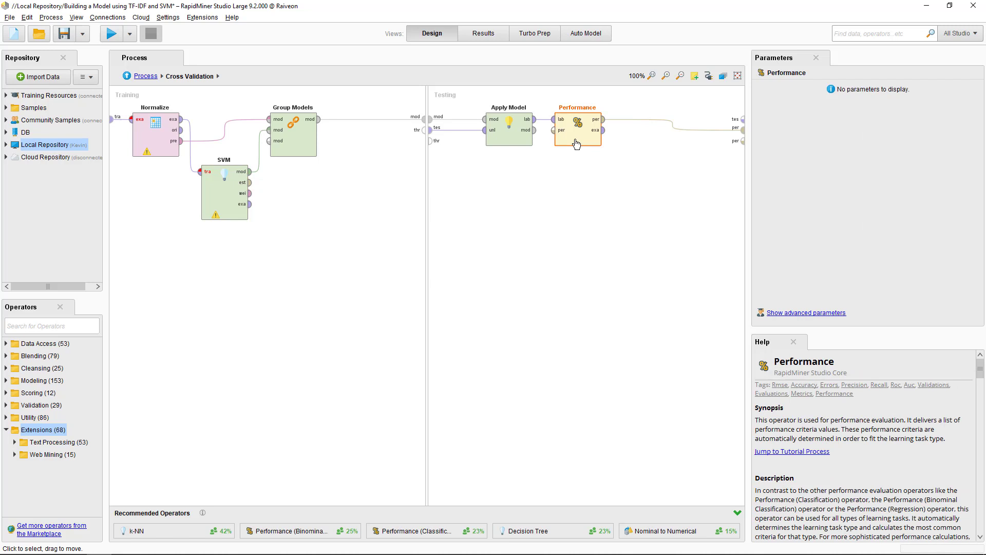
click(147, 78)
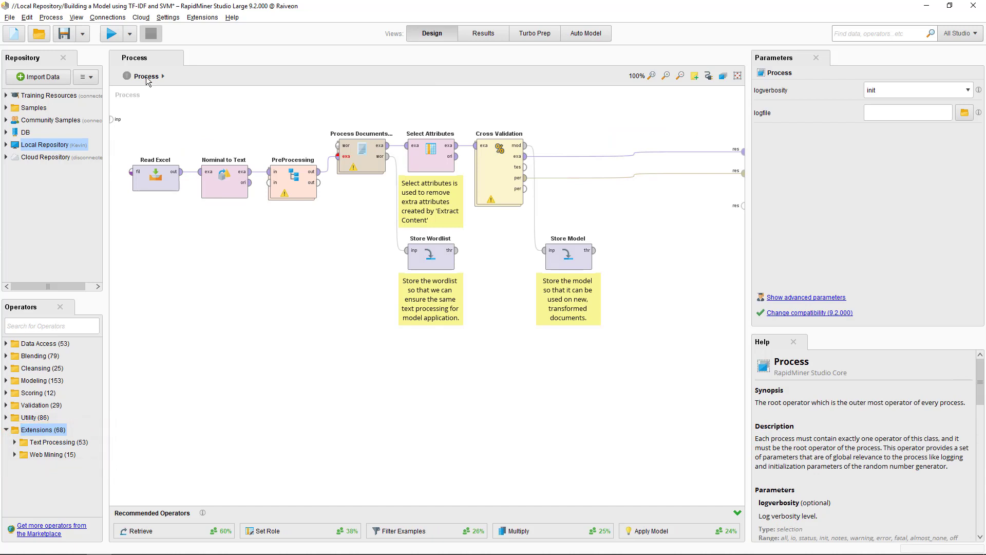
- Show the process's advanced parameters: random seed 2001, send mail never, encoding SYSTEM
click(200, 17)
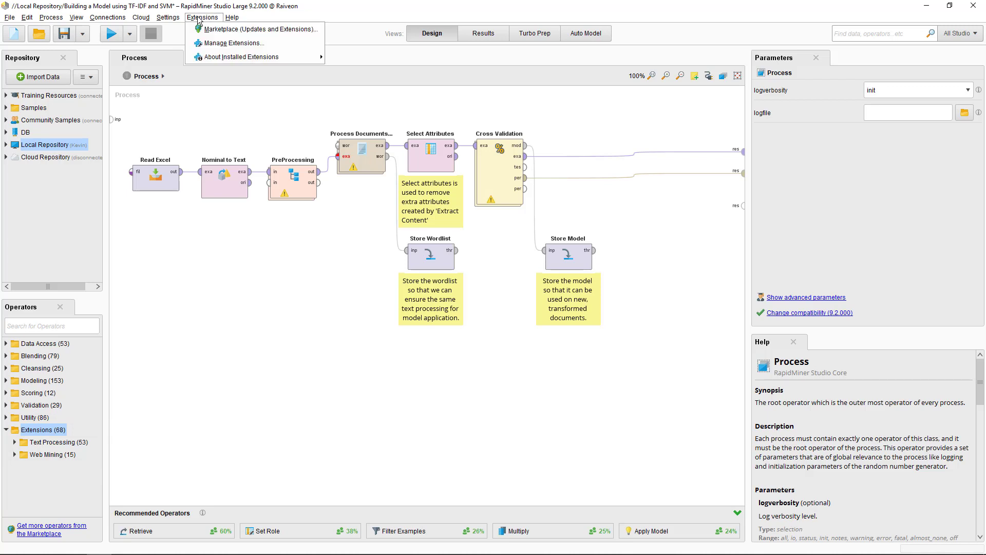
click(198, 18)
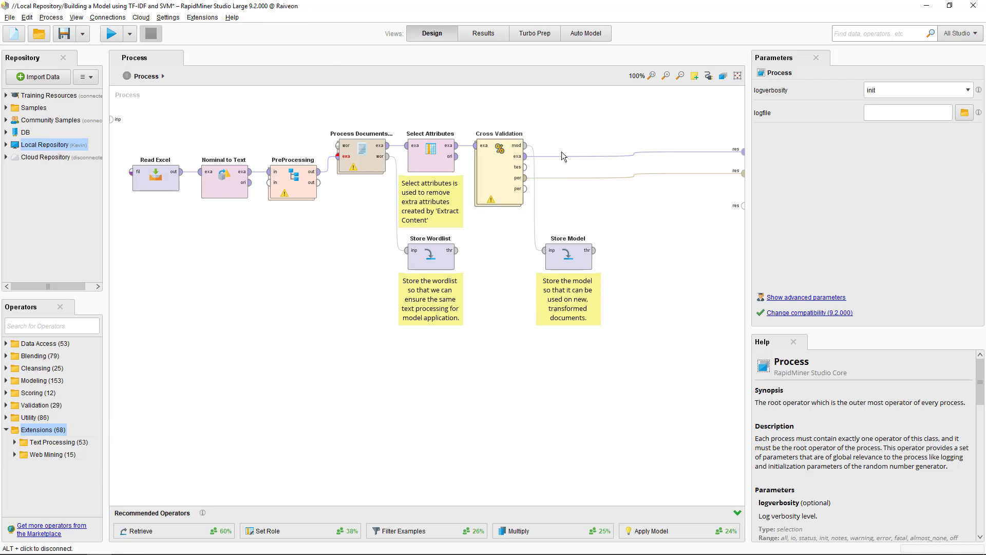
click(791, 298)
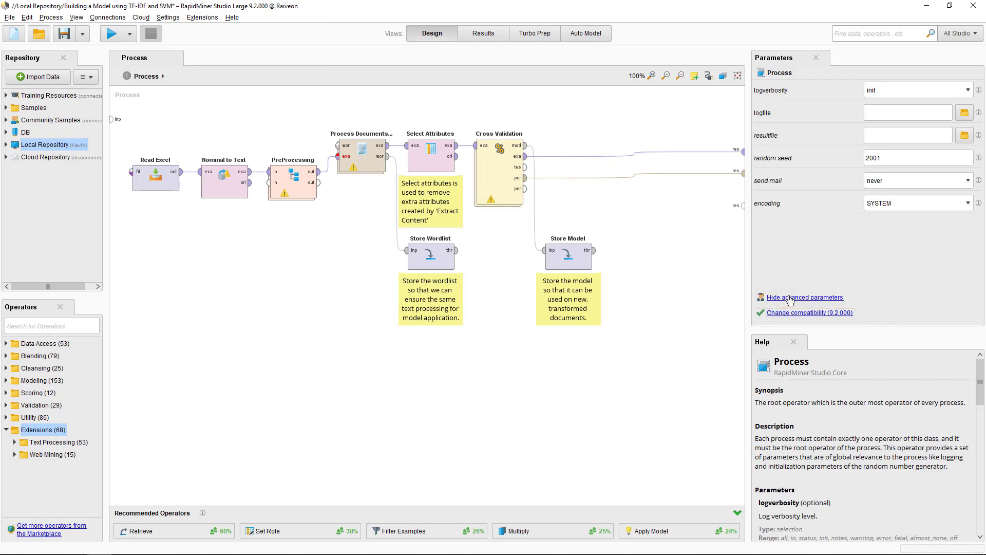
- Set a breakpoint on Nominal to Text and run the process until it pauses there
right_click(219, 190)
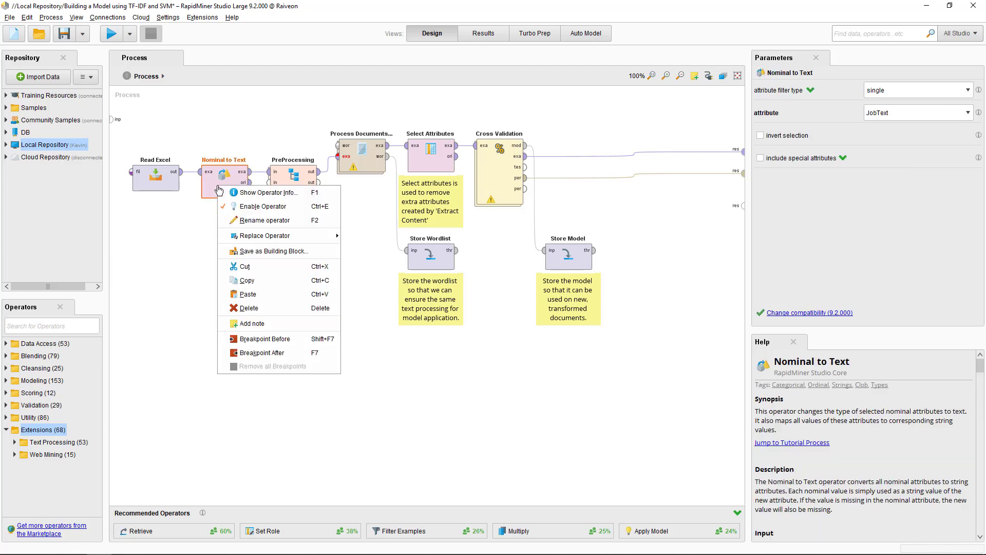
click(278, 341)
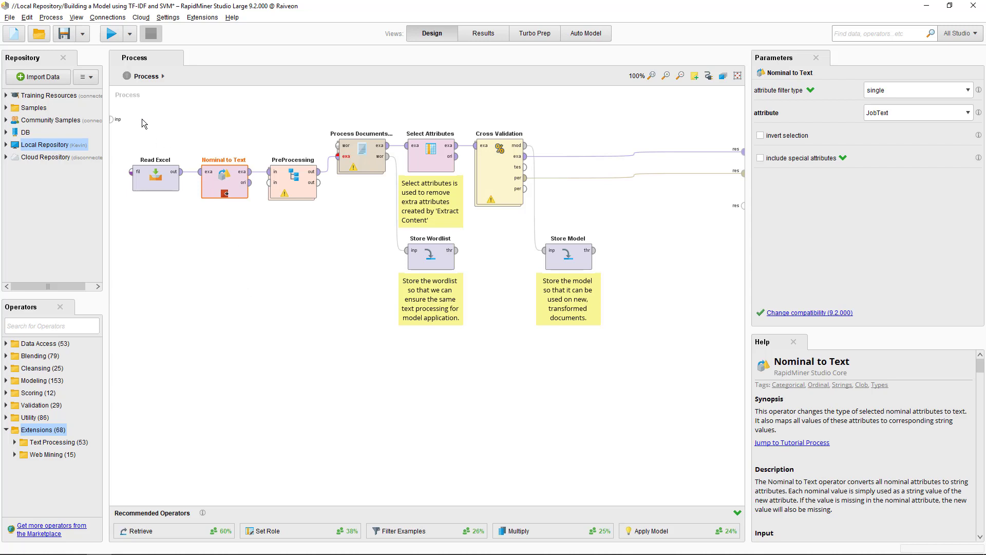
click(110, 34)
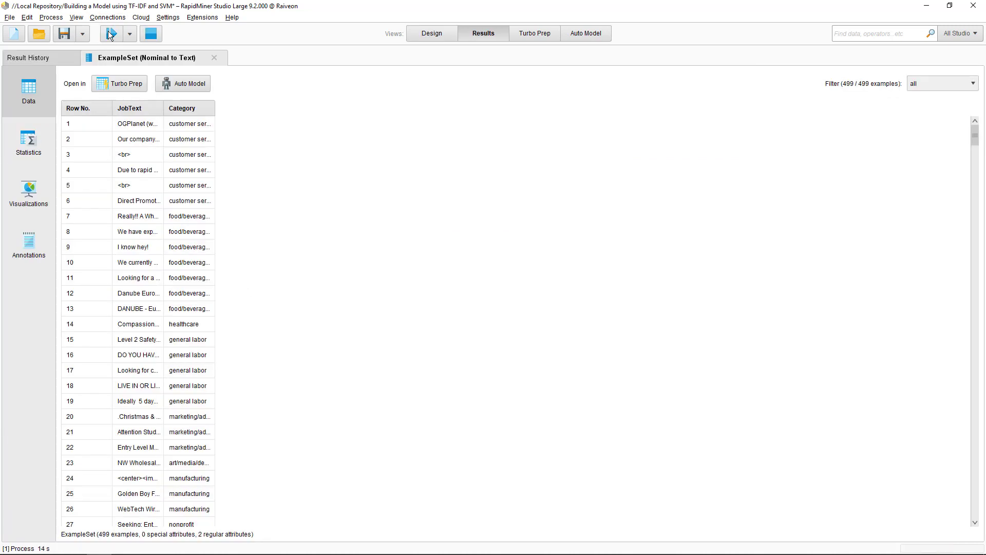
- Widen the Category and JobText columns of the 499 examples, then view their statistics
drag(215, 108, 307, 113)
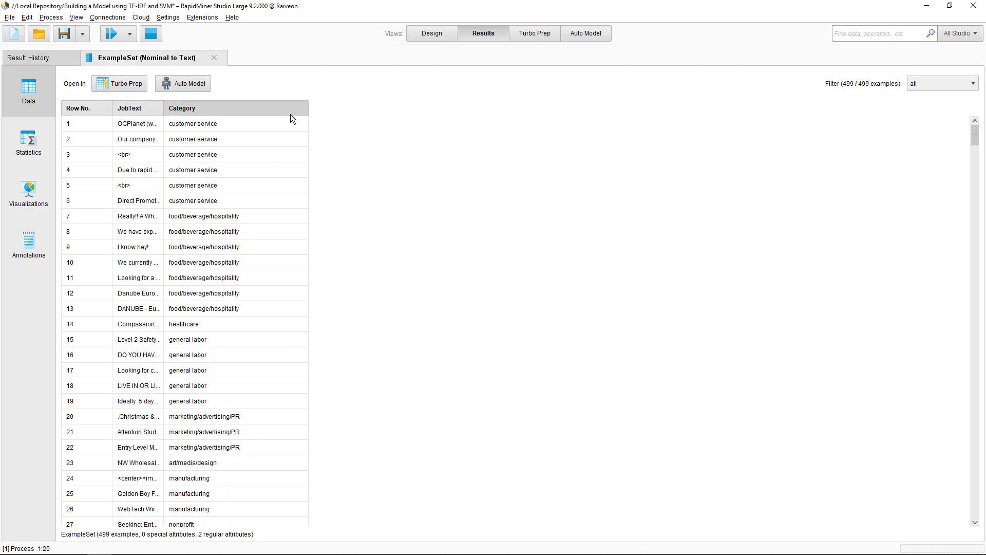
drag(163, 108, 234, 108)
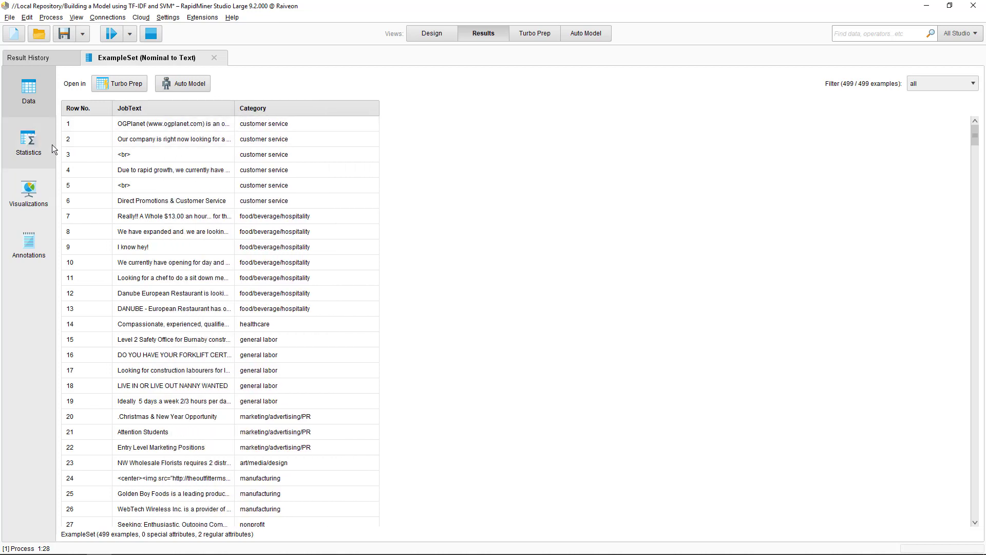
click(28, 149)
- Check the Category value counts, such as 61 food/beverage/hospitality, then return to the data table
click(77, 147)
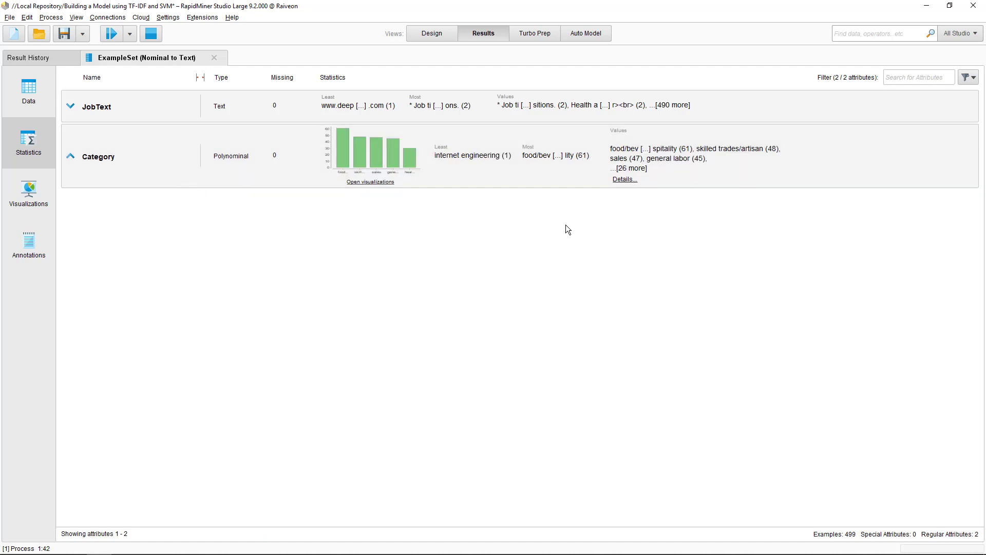
click(615, 180)
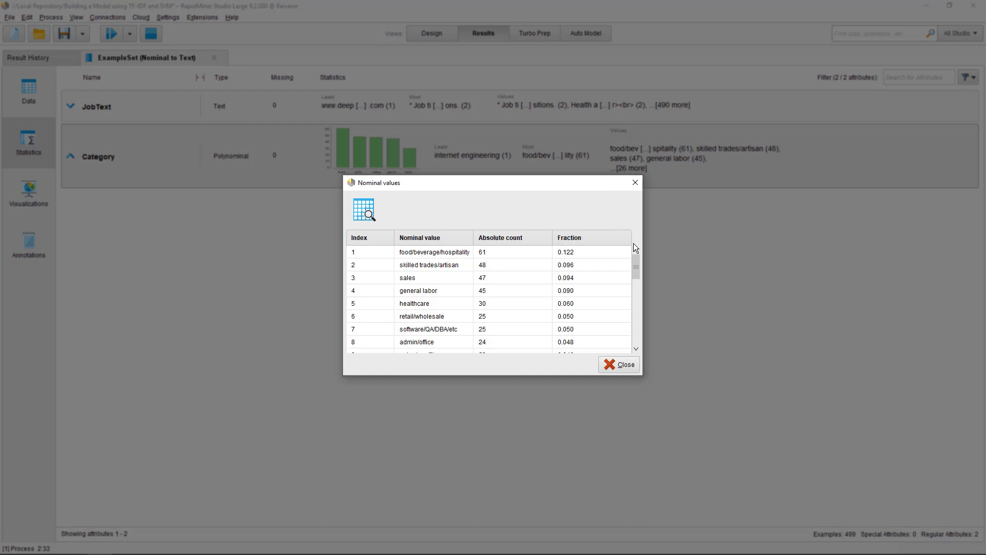
mouse_move(637, 261)
mouse_down()
mouse_move(632, 334)
mouse_move(639, 254)
mouse_up()
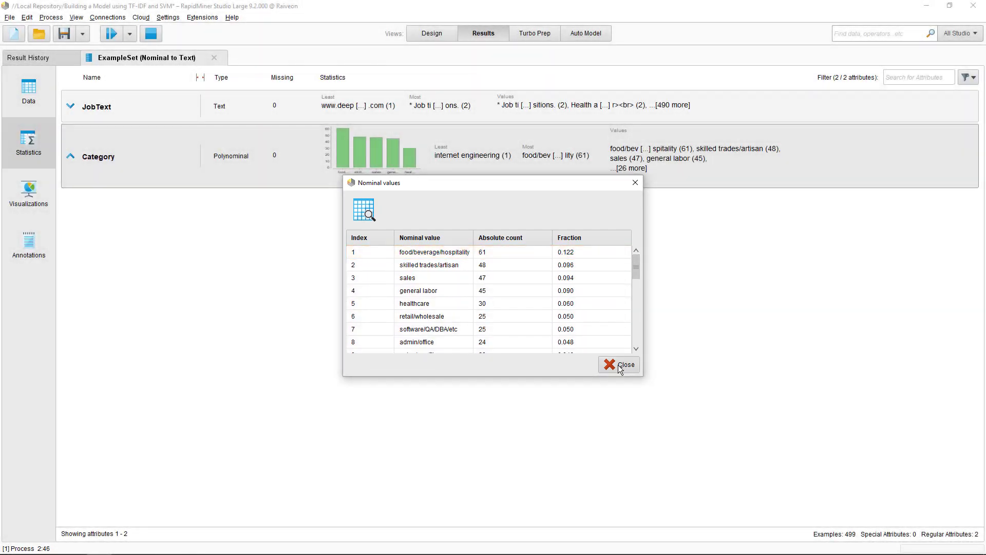
click(620, 365)
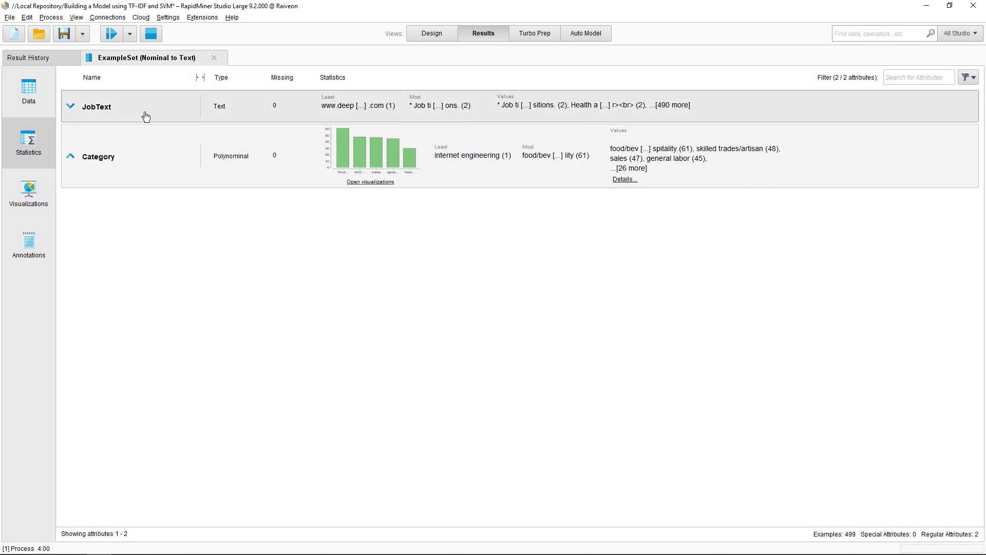
click(41, 81)
- Stretch the JobText column to read the full postings, then go back to Design view
drag(242, 113, 500, 156)
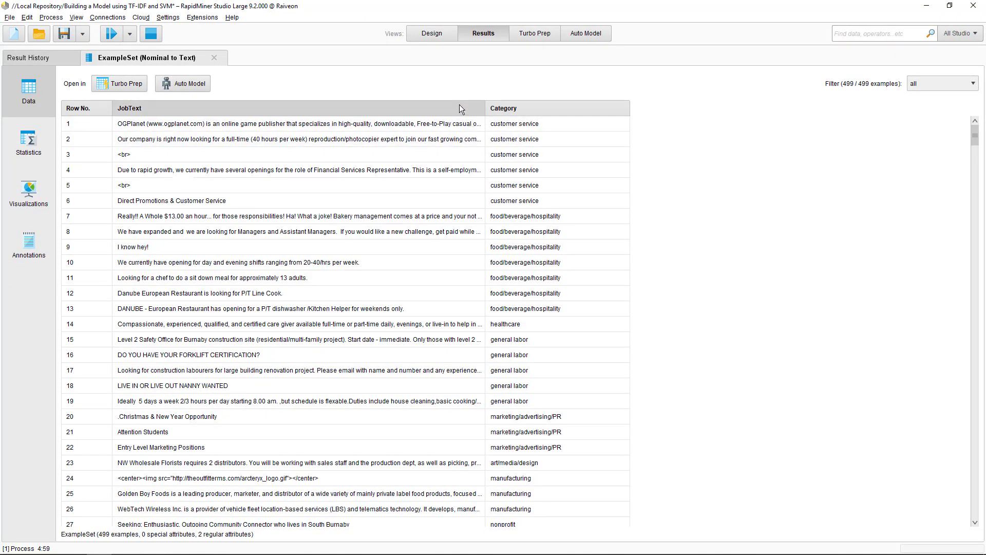
click(441, 34)
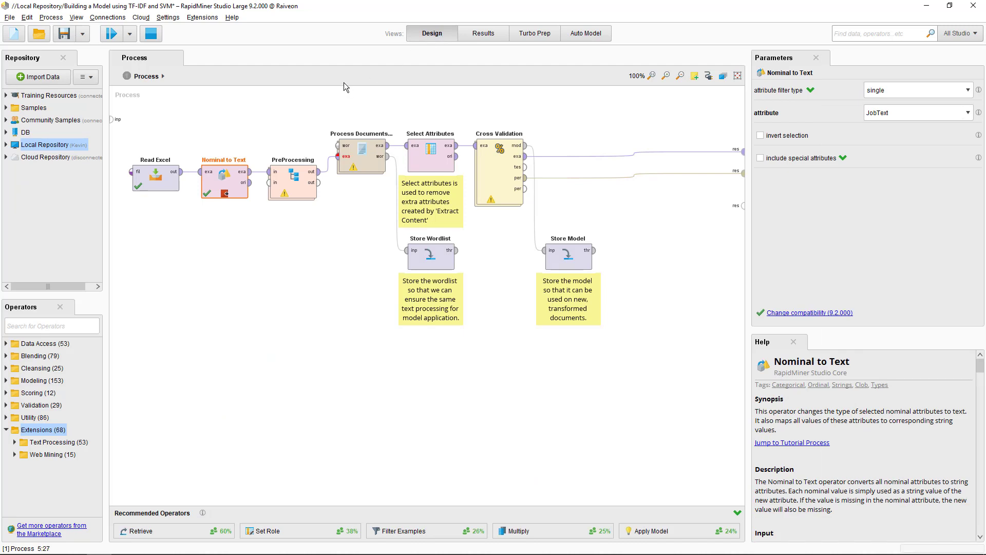
- Remove the Nominal to Text breakpoint and inspect Filter Examples' inverted Category=food/beverage/hospitality filter in PreProcessing
right_click(234, 194)
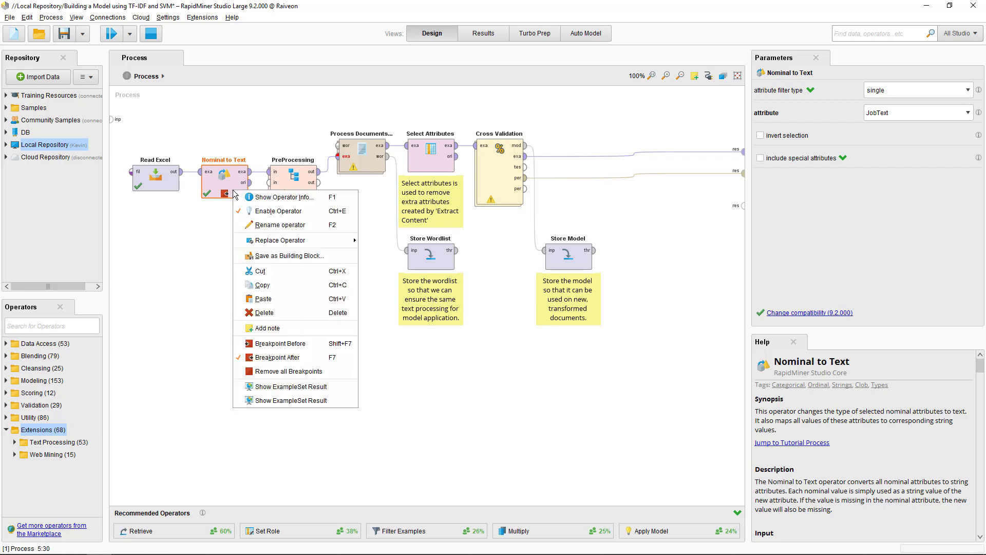
click(271, 358)
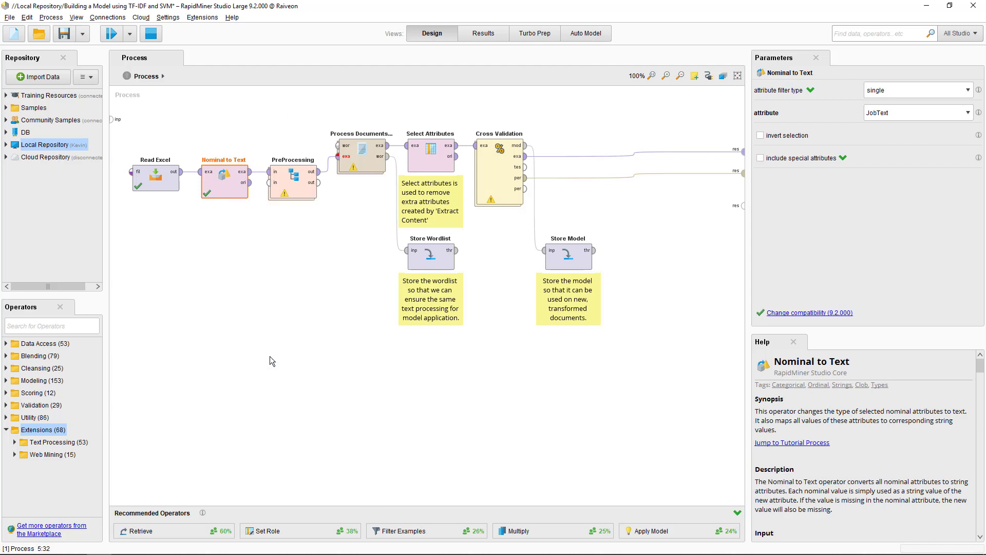
double_click(308, 191)
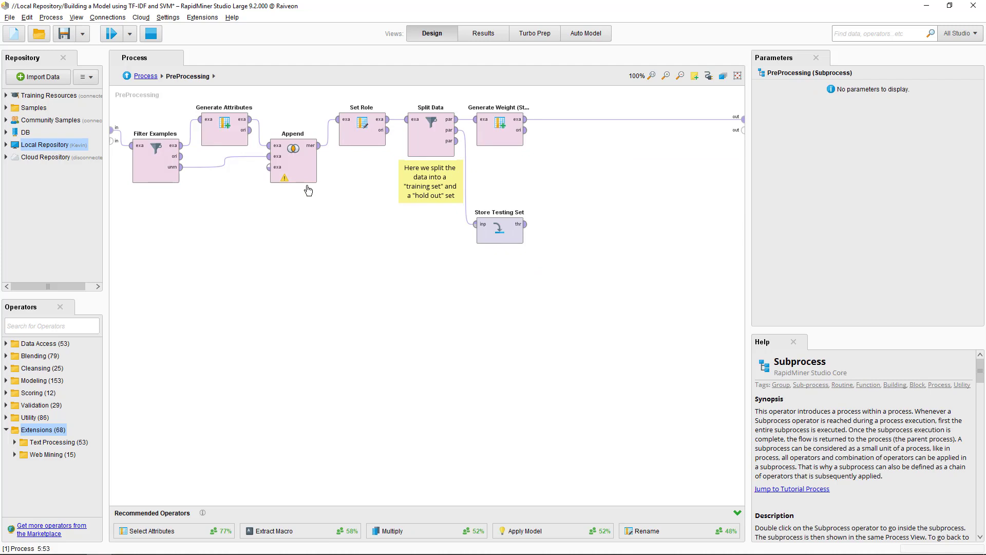
click(160, 180)
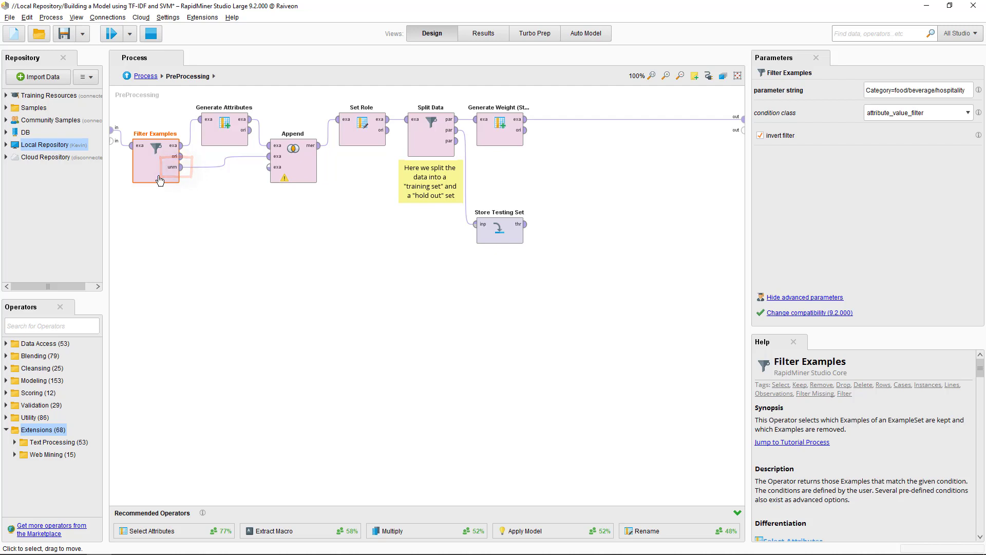
- View Generate Attributes' function list setting Category to "unknown", closing it without changes
click(209, 136)
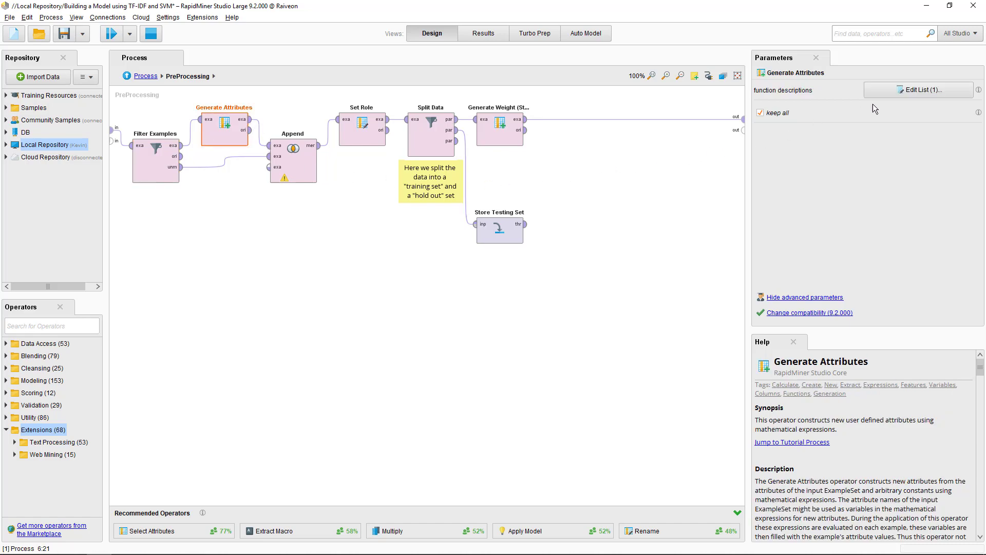
click(887, 94)
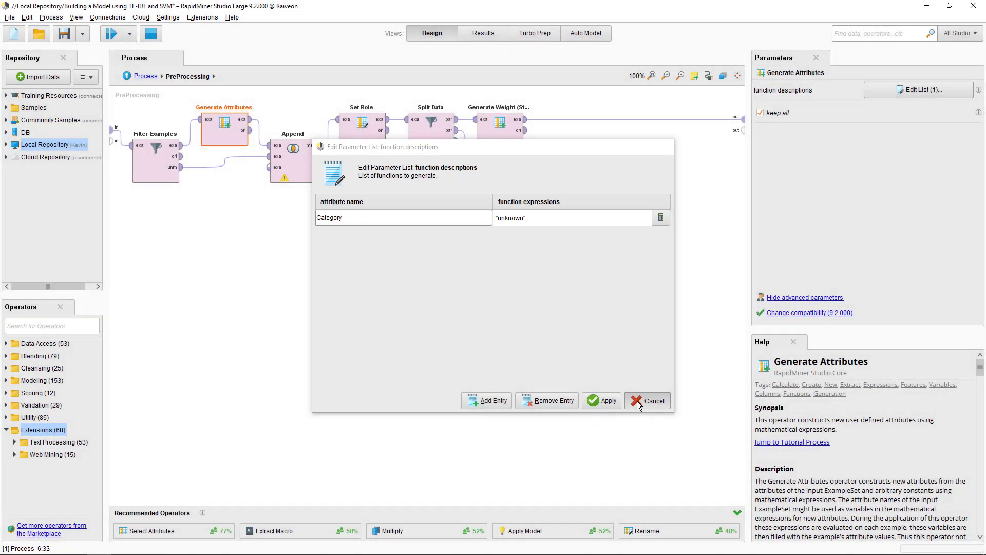
click(647, 400)
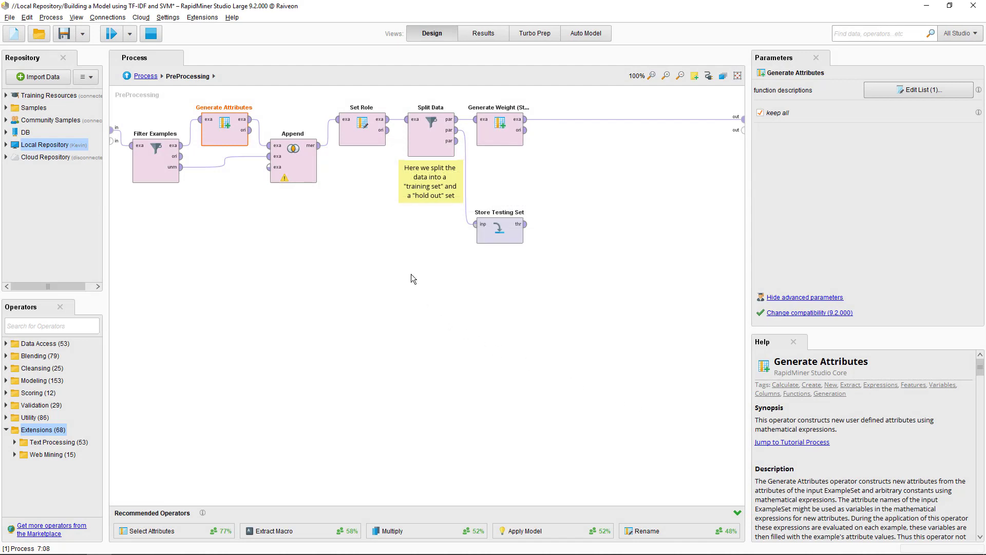
- Check Append and Set Role (Category as label), then open Split Data's 0.8/0.2 partition list
click(307, 179)
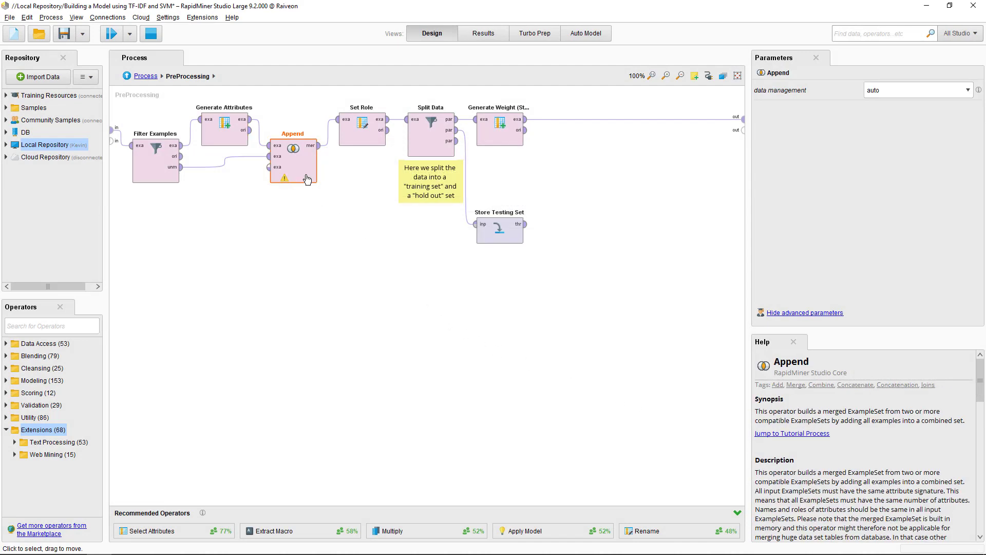
click(347, 139)
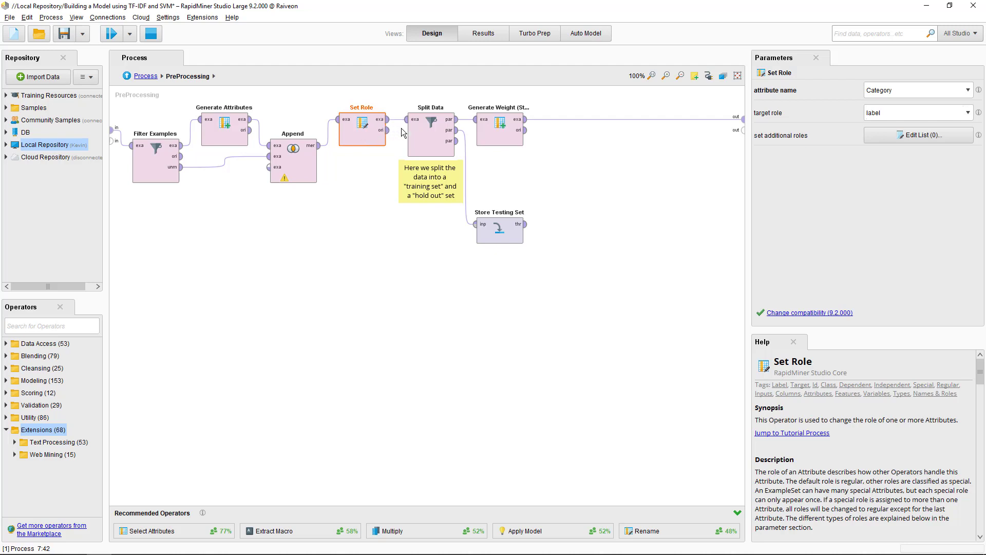
click(422, 135)
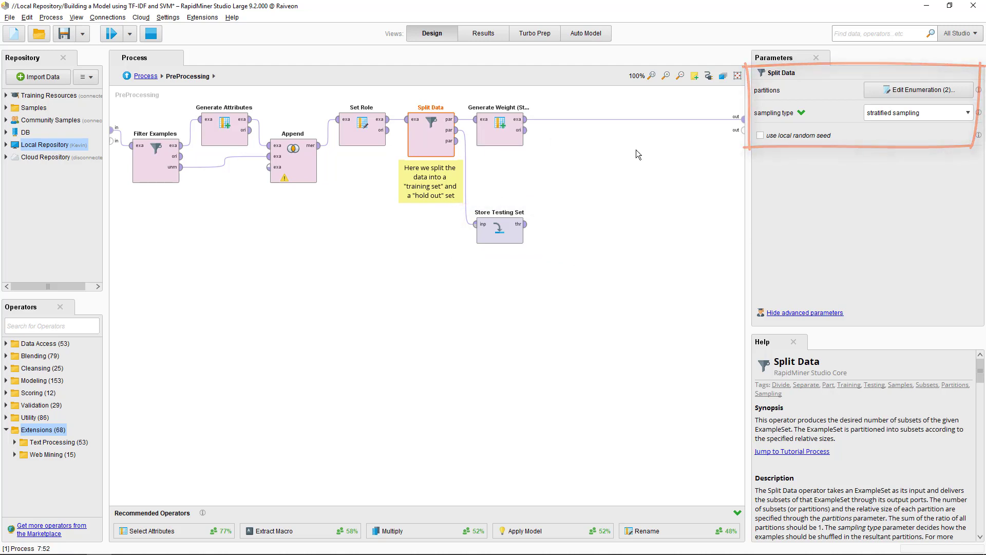
click(936, 96)
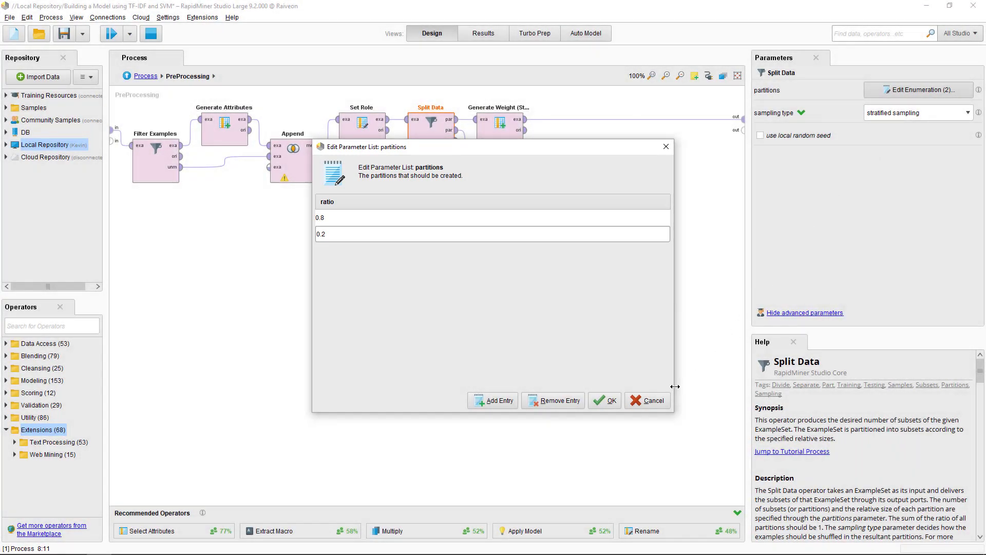
- Cancel the partition list and view Generate Weight (Stratification) with total weight 1000.0
click(652, 400)
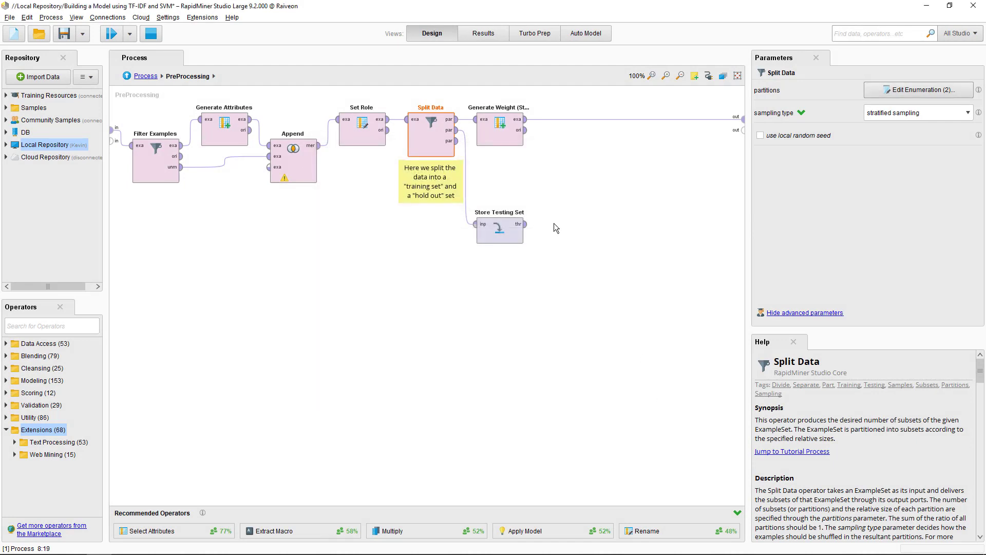
click(504, 143)
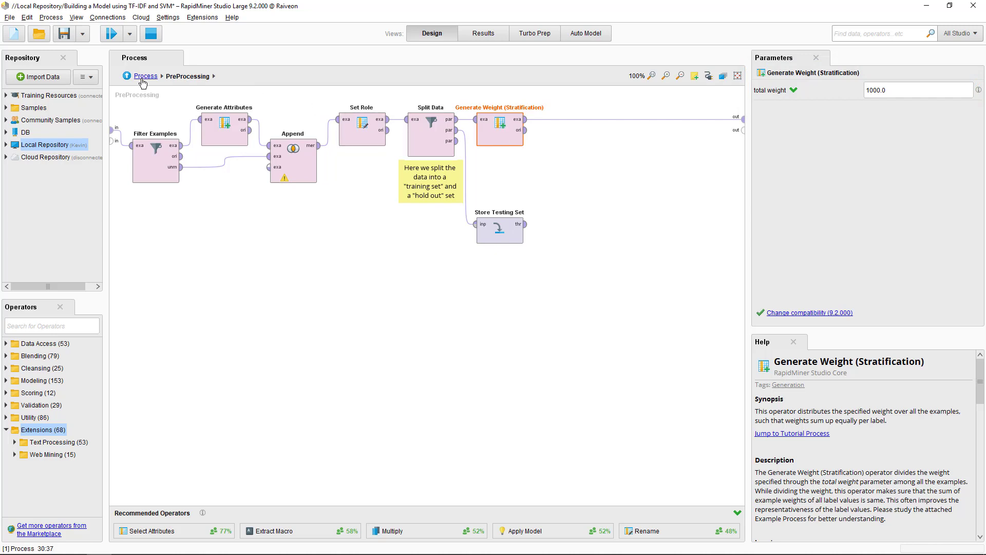
- Go up to the main process and select Process Documents from Data to see its TF-IDF settings
click(144, 77)
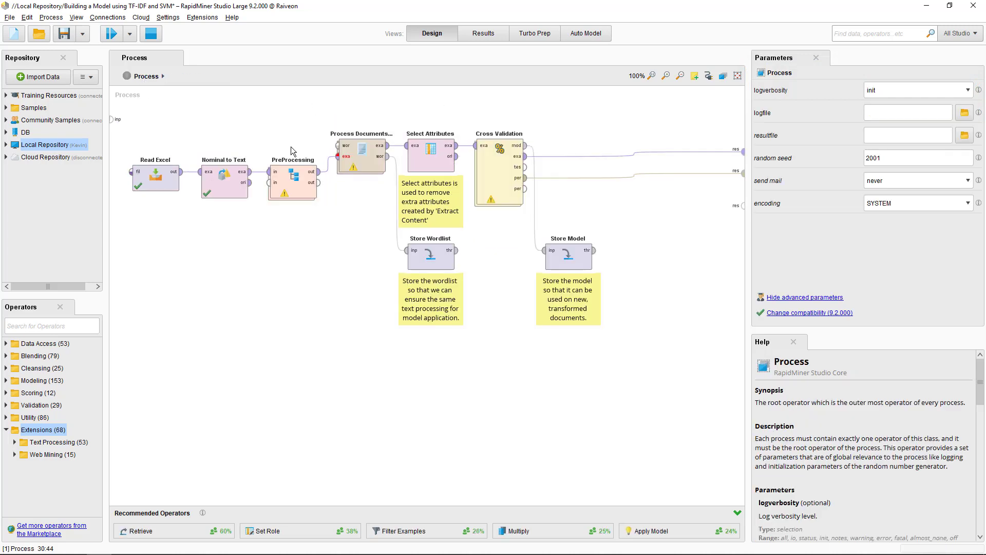
click(371, 167)
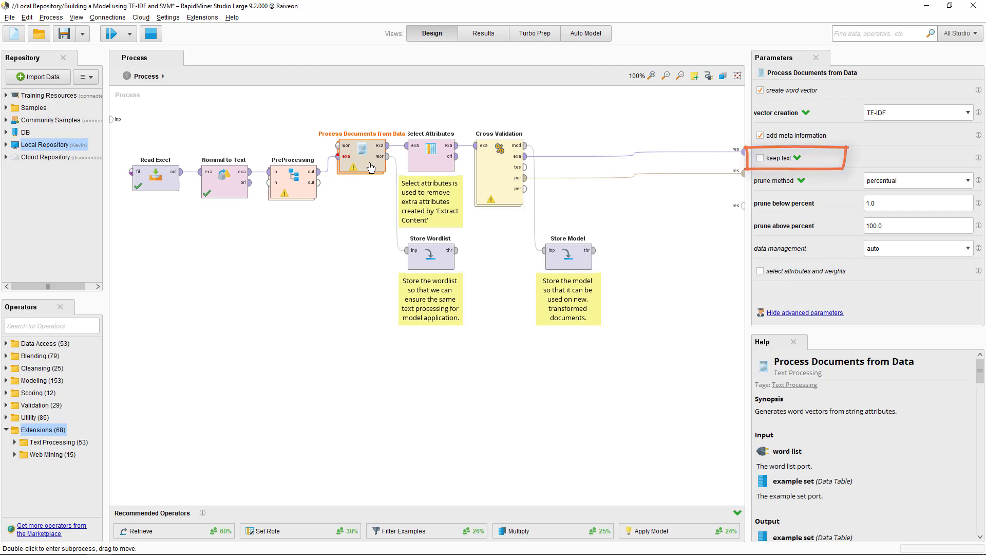
- Inside Process Documents from Data, view parameters of Extract Content, Transform Cases, Tokenize, Filter Stopwords, Stem (Porter) and Generate n-Grams
double_click(371, 167)
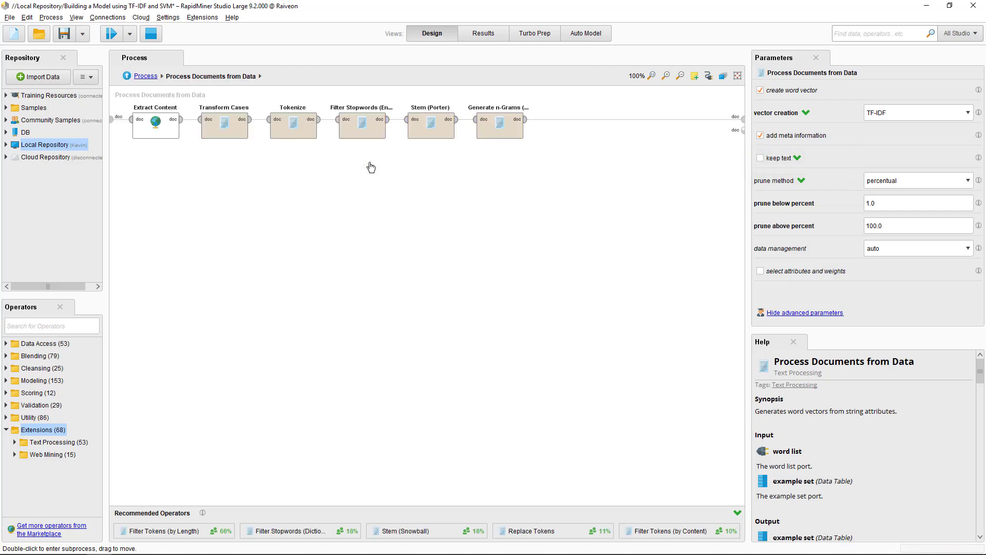
click(169, 139)
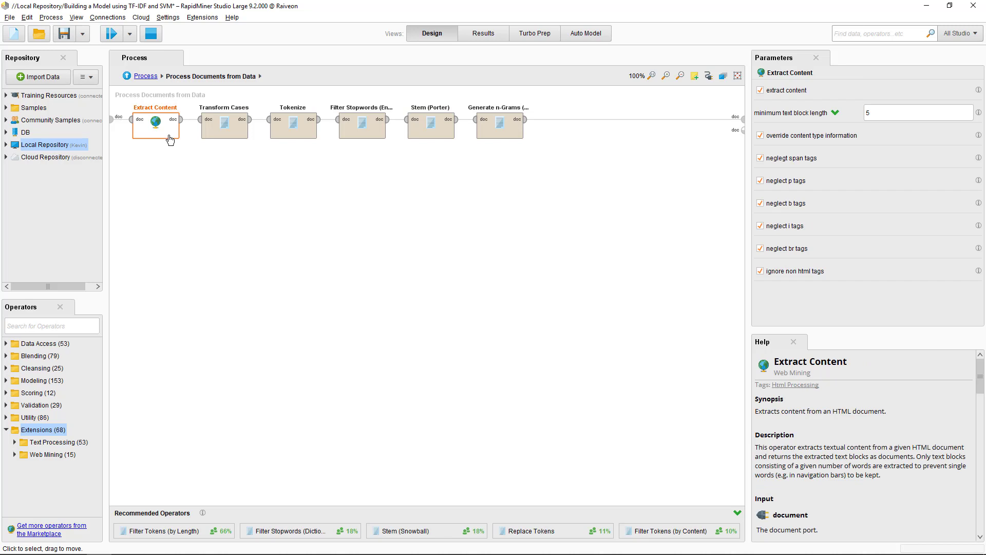
click(208, 139)
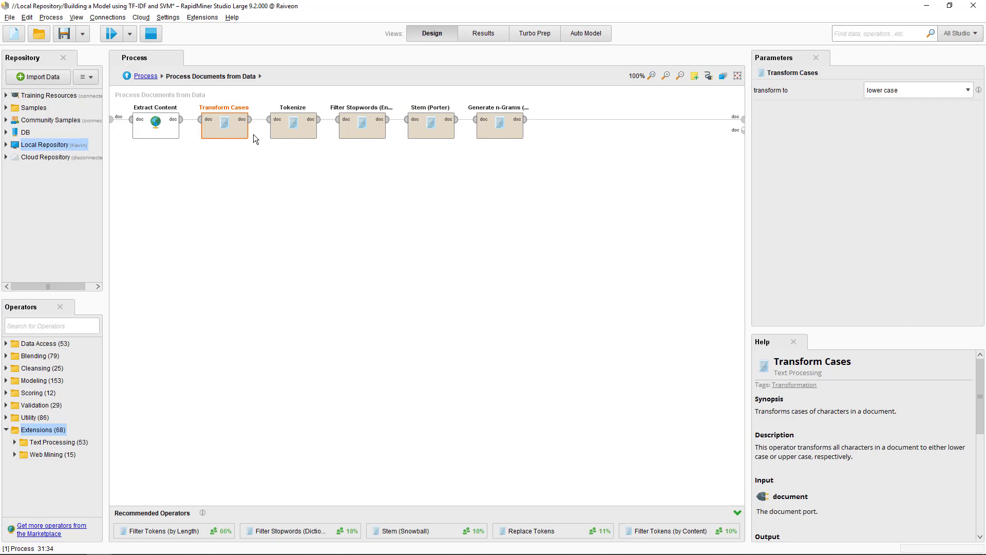
click(281, 140)
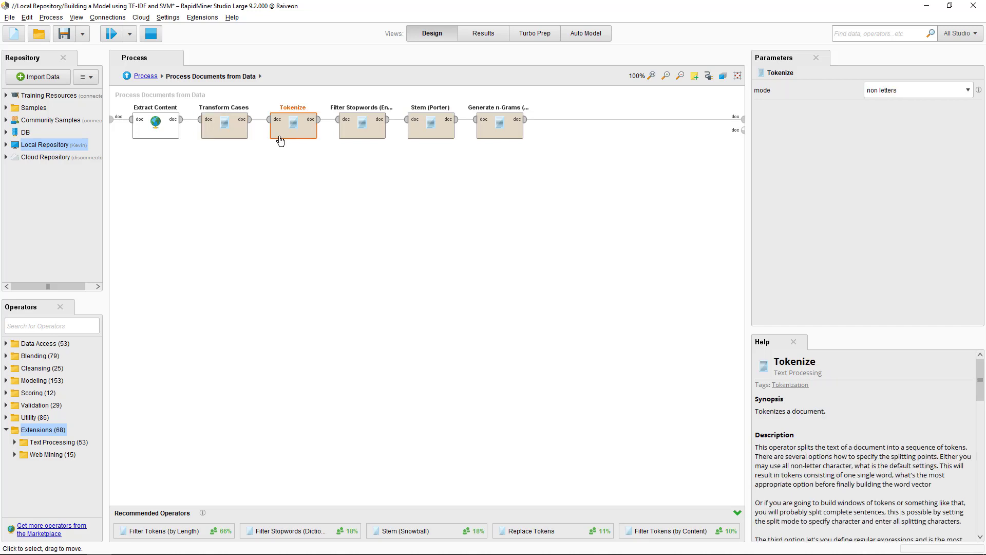
click(349, 136)
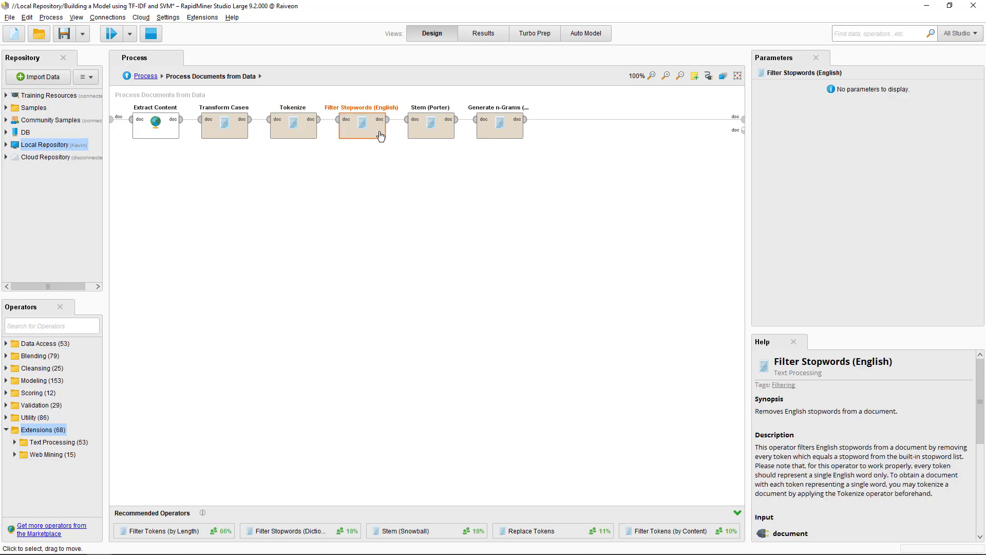
click(436, 133)
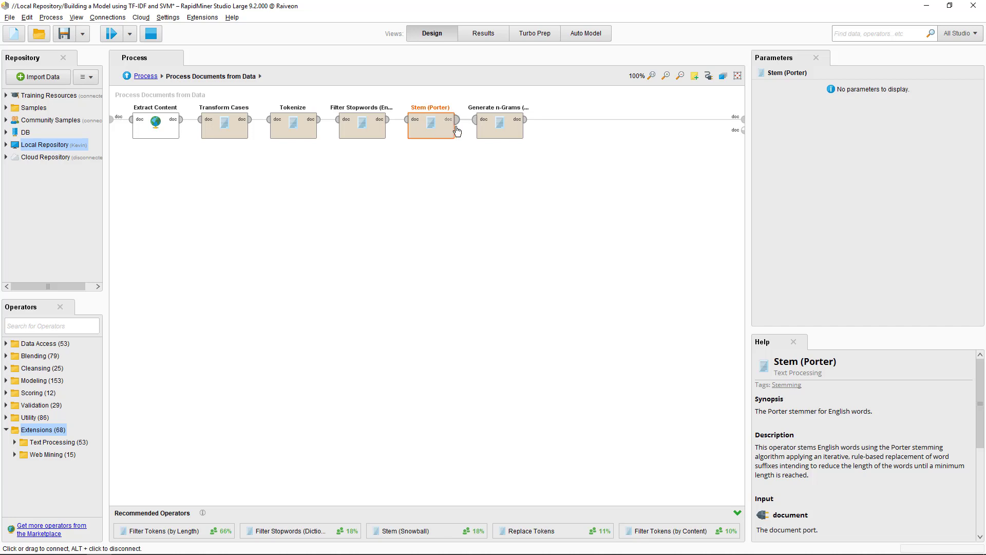
click(485, 131)
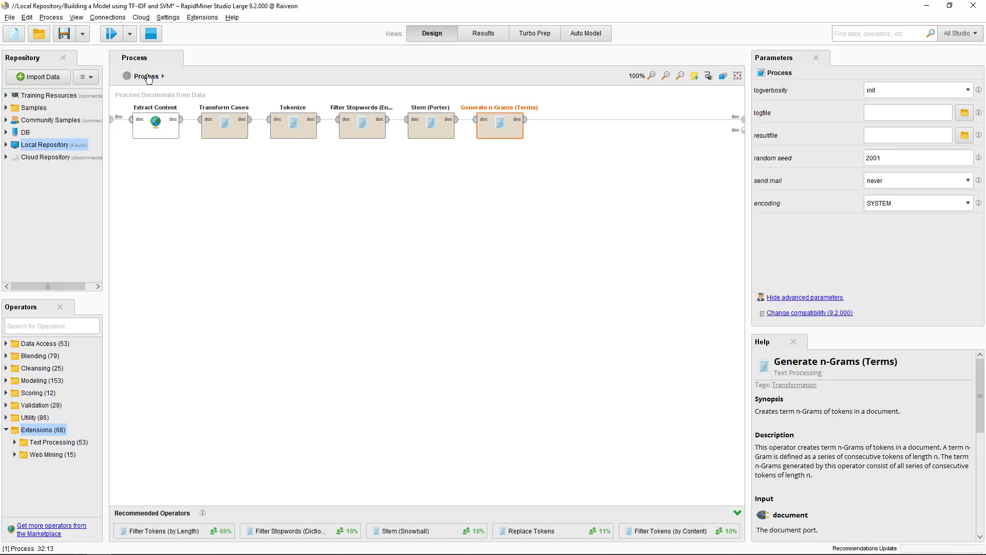
- Back on the main process, show Select Attributes filtering by no_missing_values with invert selection off
click(146, 76)
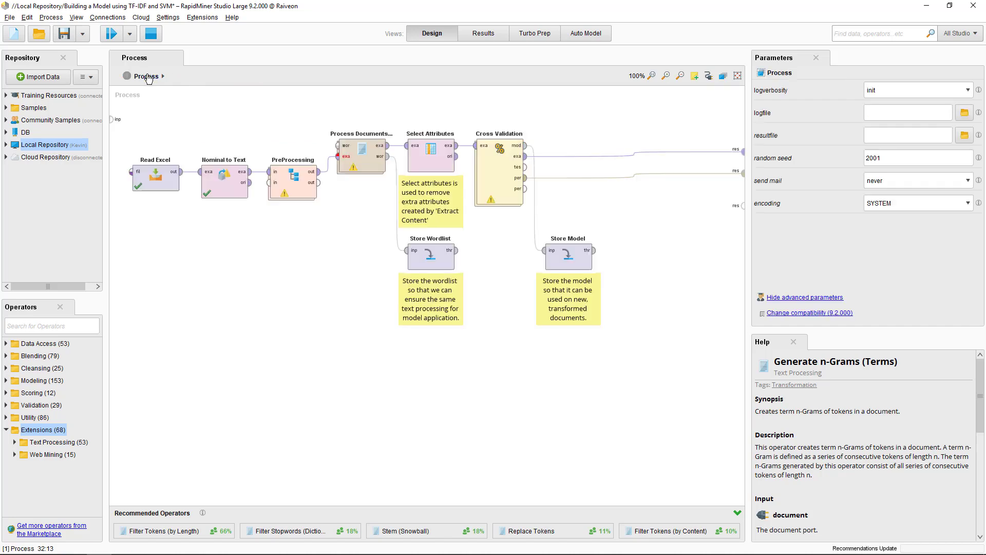
click(363, 164)
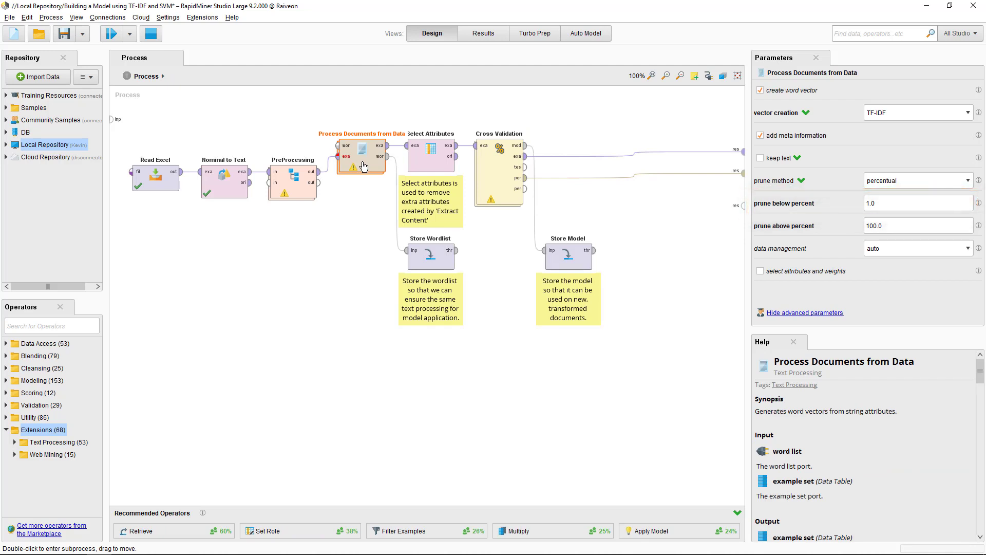
click(420, 168)
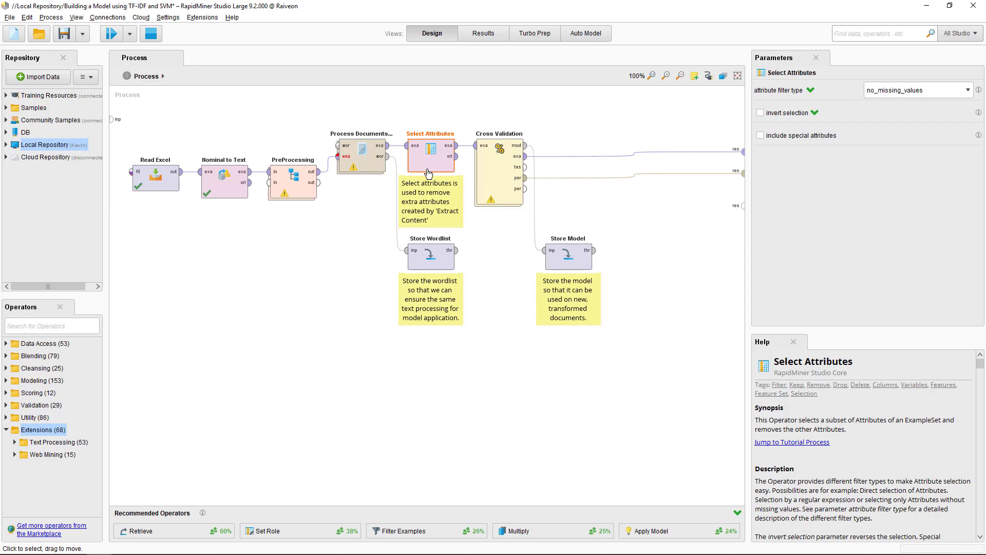
- Add a breakpoint before Select Attributes, run the process, and return to the design view
right_click(428, 173)
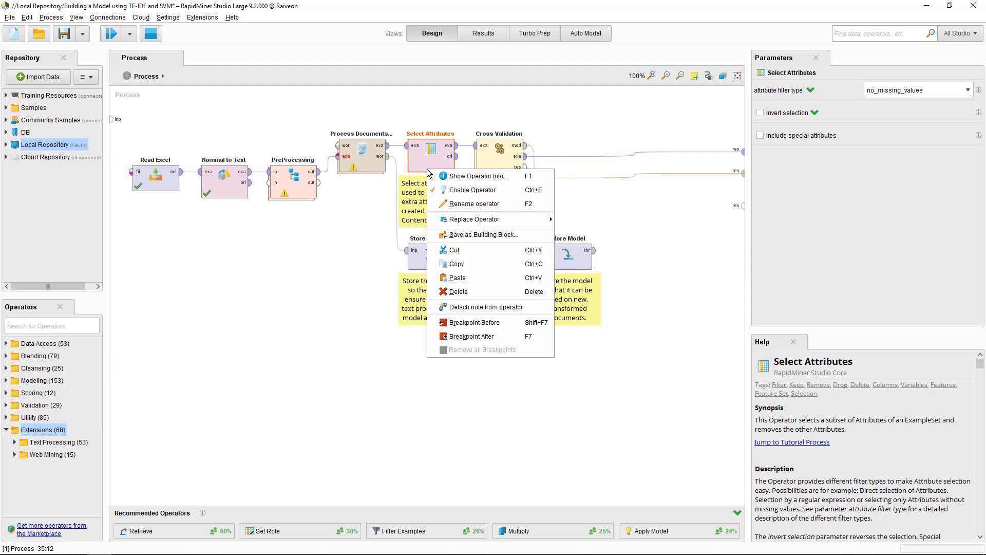
click(474, 322)
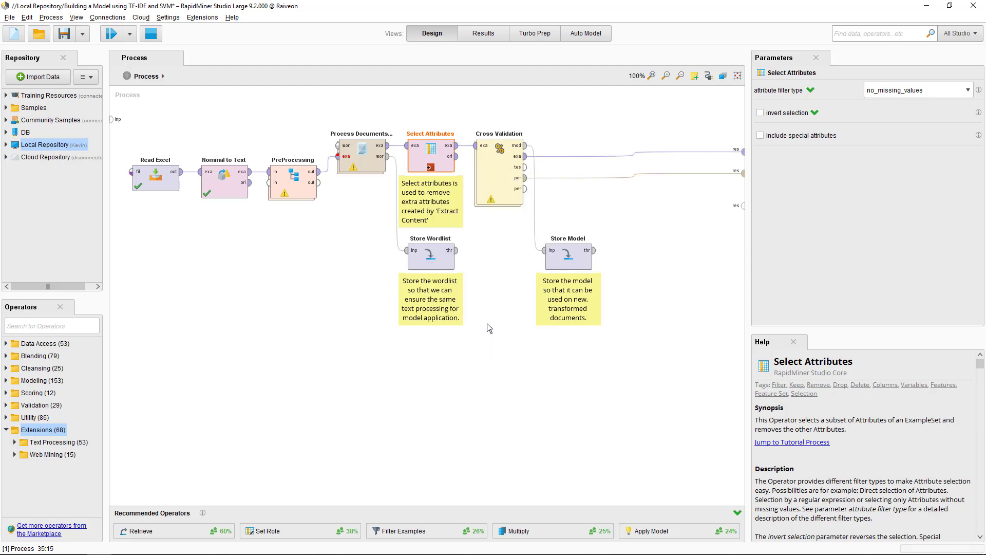
click(111, 34)
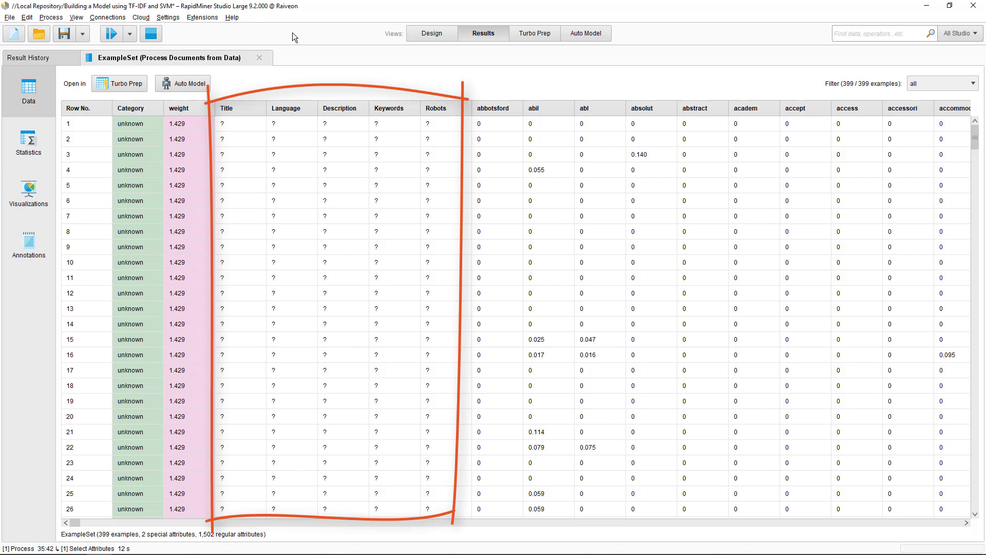
click(428, 32)
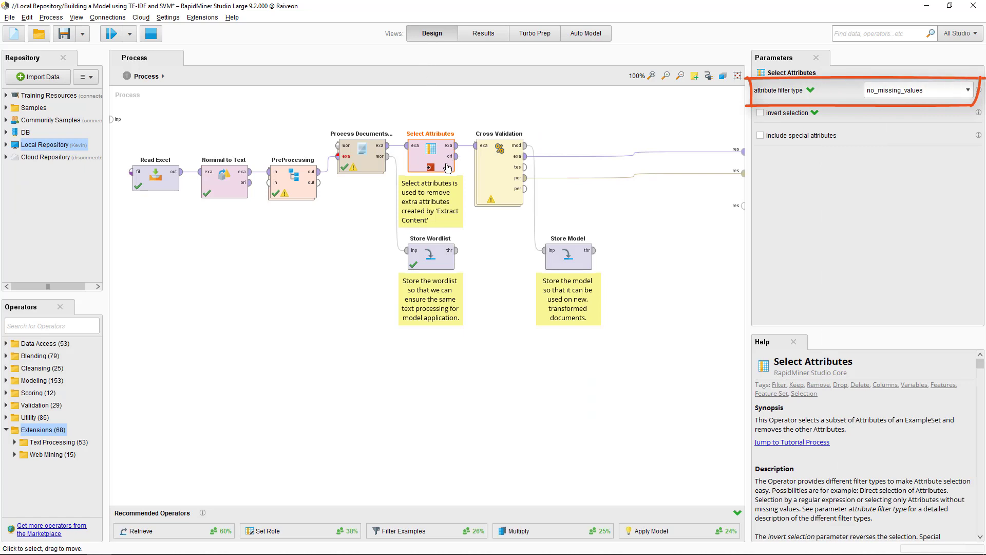
- Move the Select Attributes breakpoint to after it, and run to inspect the 399-example word-vector table
right_click(443, 170)
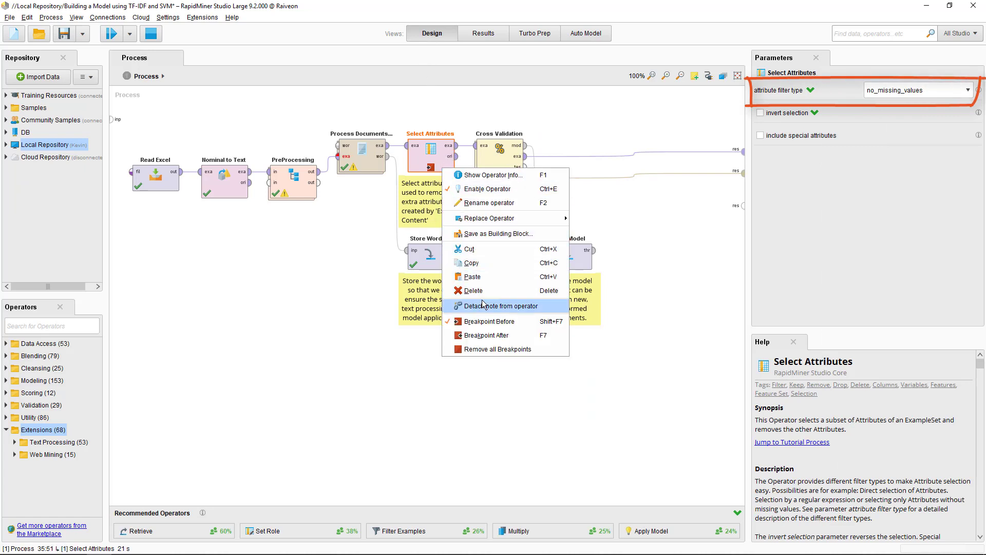
click(486, 335)
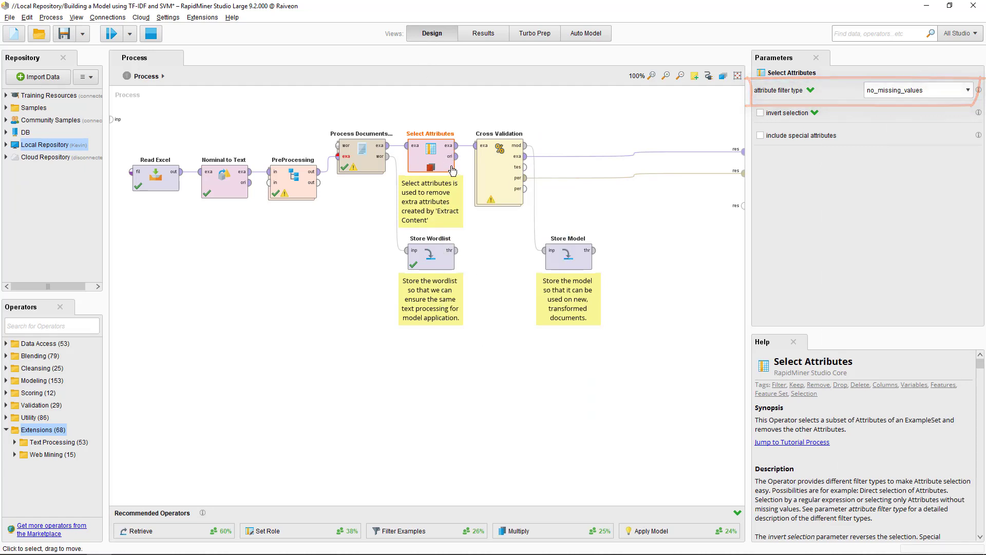
right_click(452, 166)
click(481, 319)
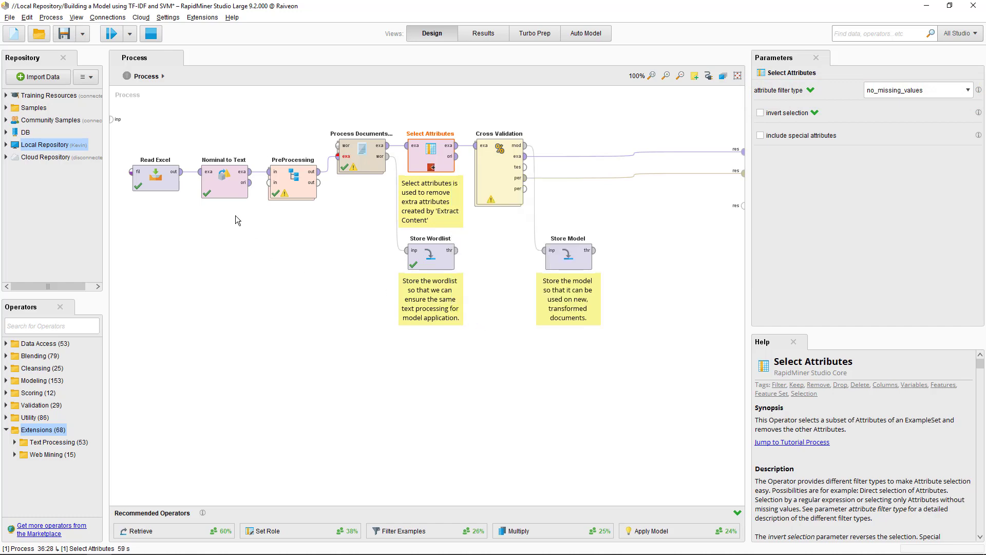
click(112, 35)
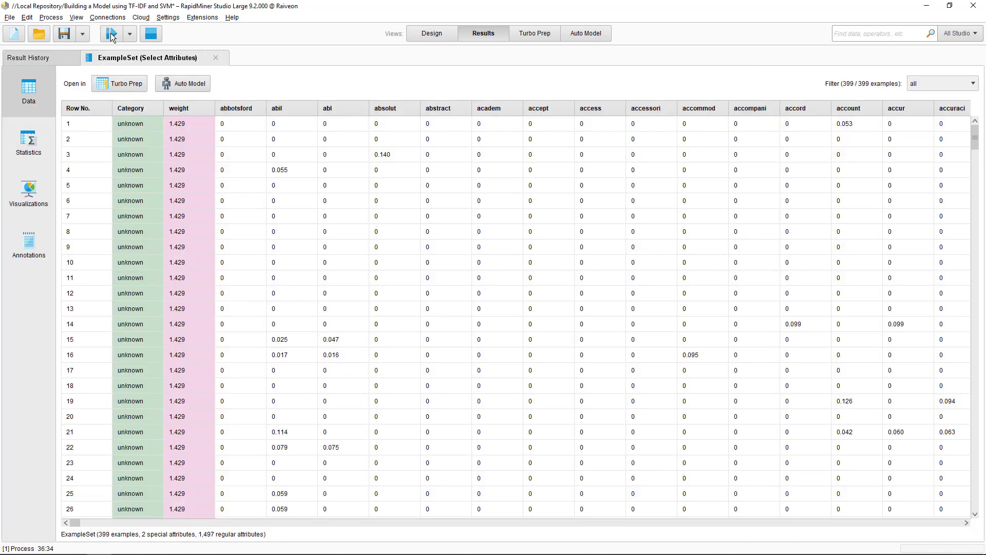
click(445, 34)
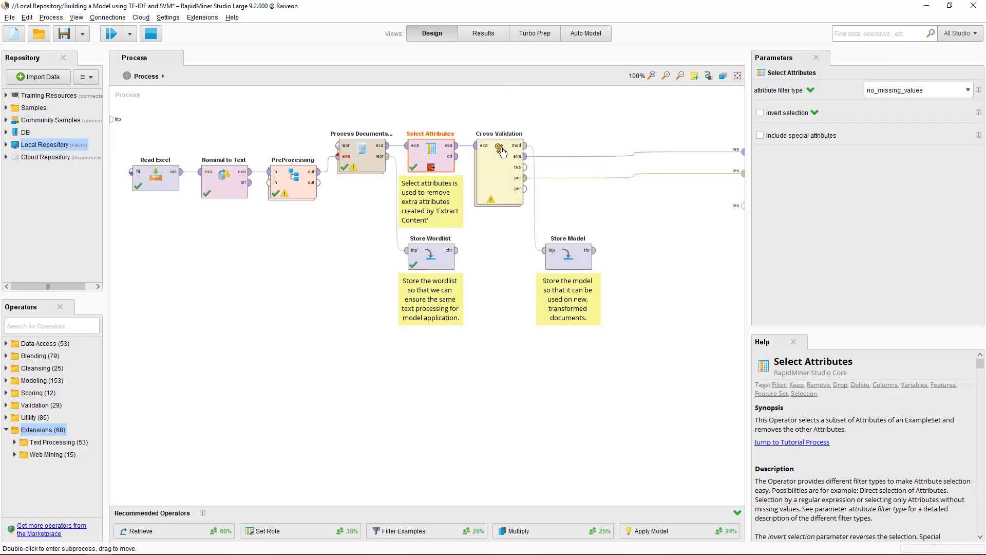
- Inside Cross Validation, inspect the Normalize, Group Models and Performance settings
click(495, 176)
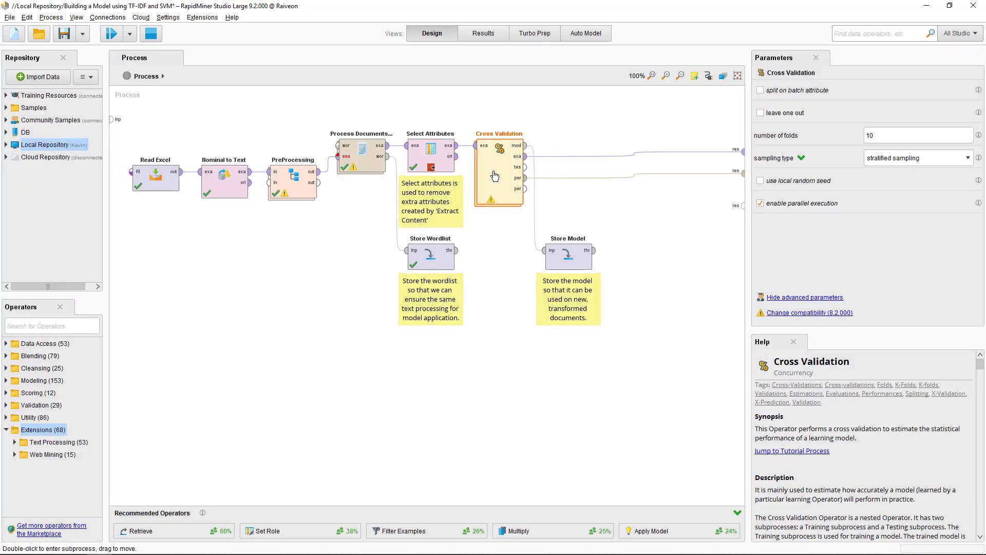
double_click(495, 176)
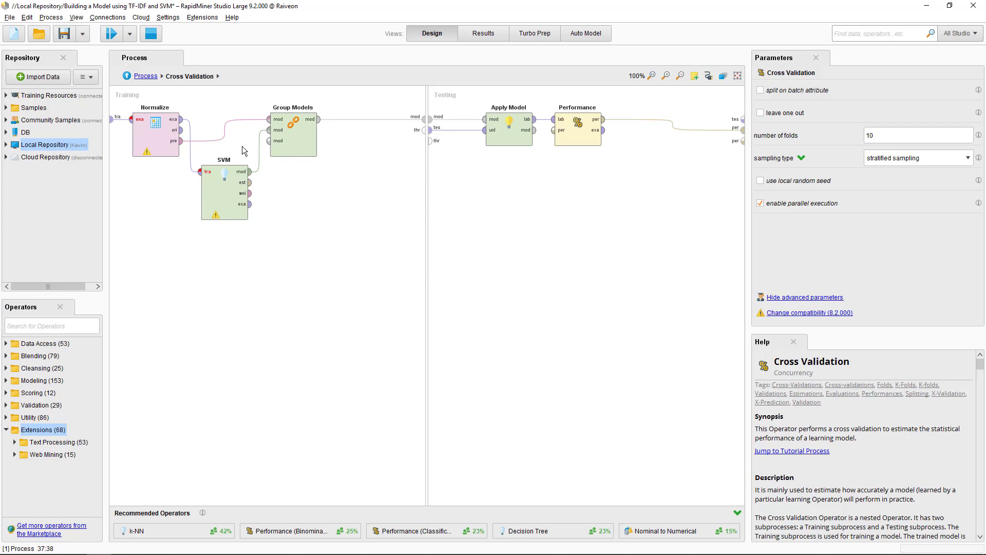
click(162, 148)
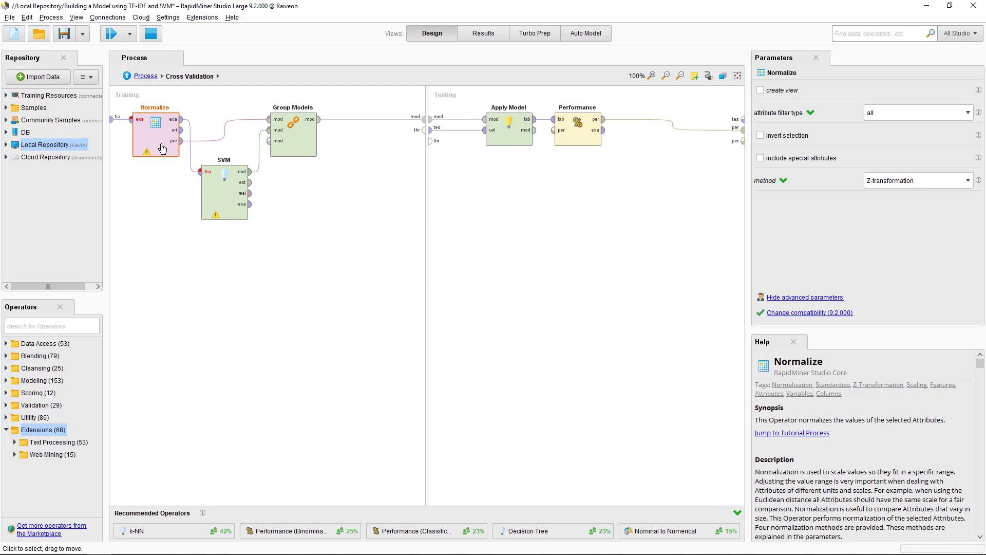
click(286, 148)
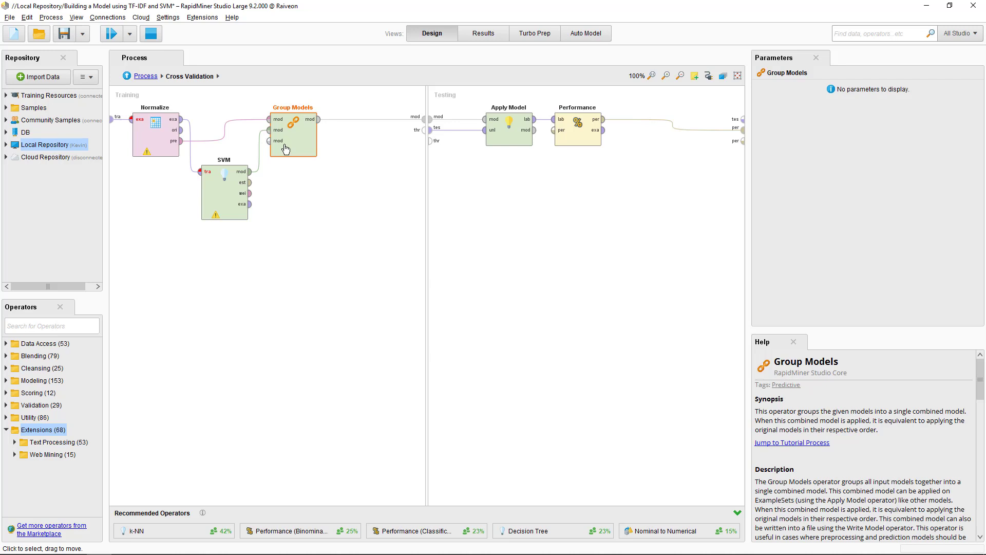
click(566, 142)
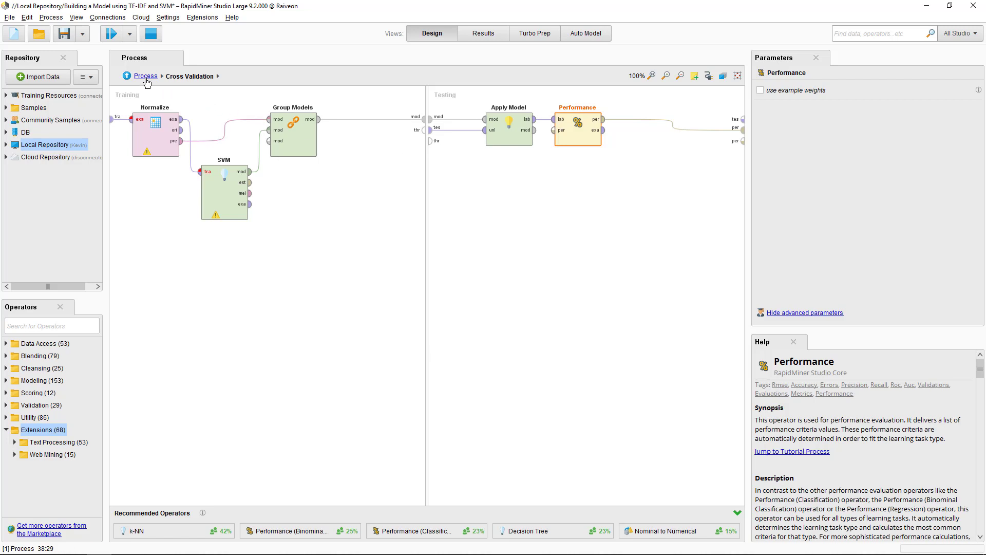
- On the top-level process, check the TF-IDF word vector settings and Store Wordlist saving to 'wordlist'
click(146, 77)
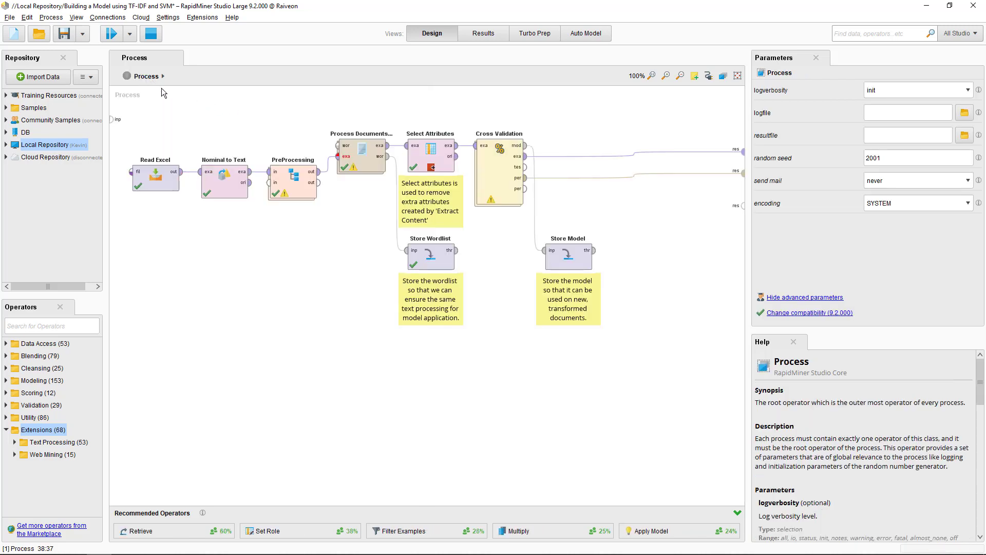
click(372, 163)
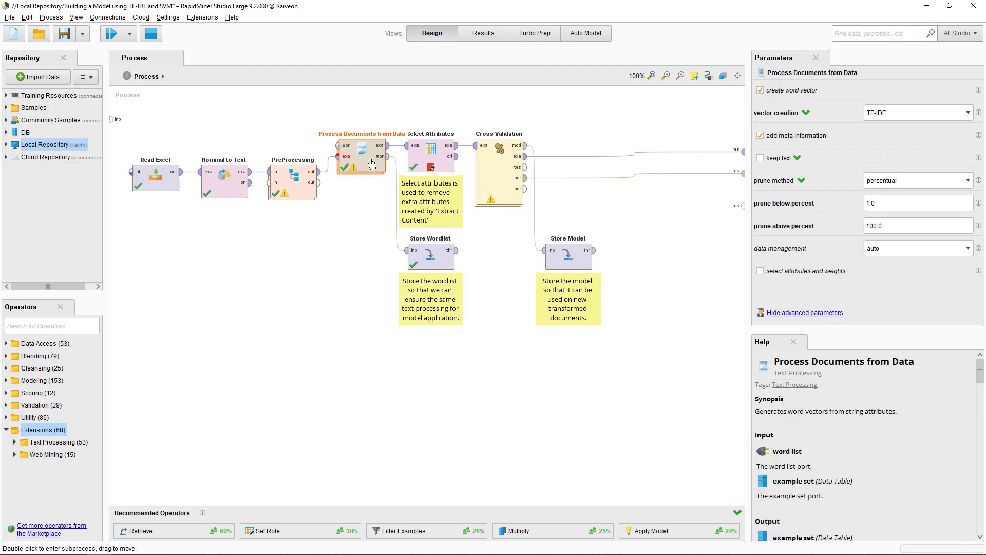
click(412, 266)
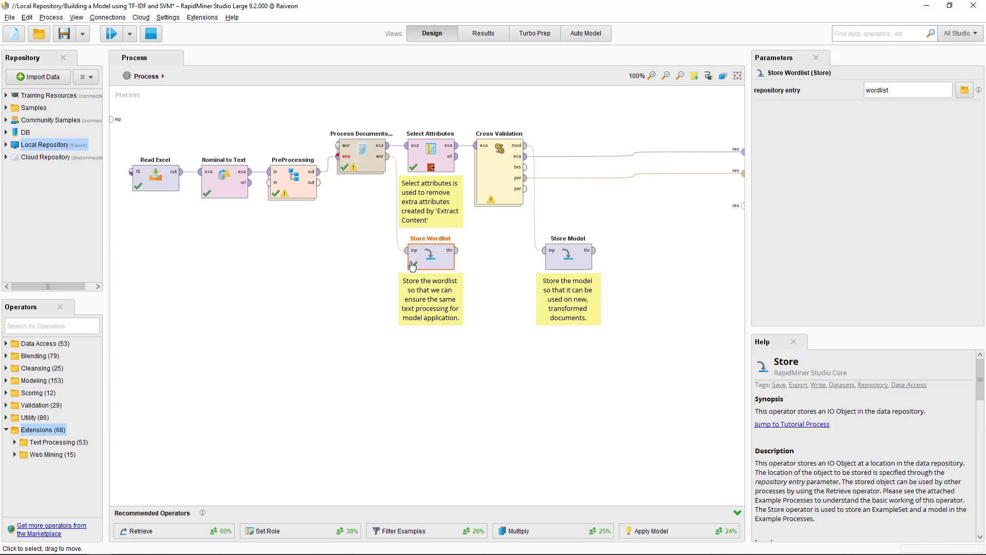
- Confirm Store Model saves to the repository entry 'model', closing the repository browser unchanged
click(485, 186)
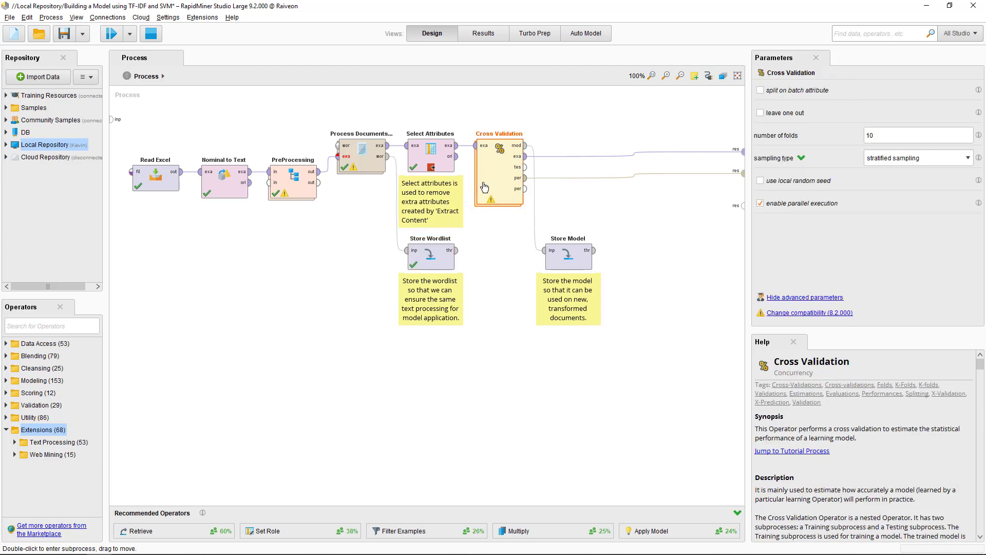
click(570, 264)
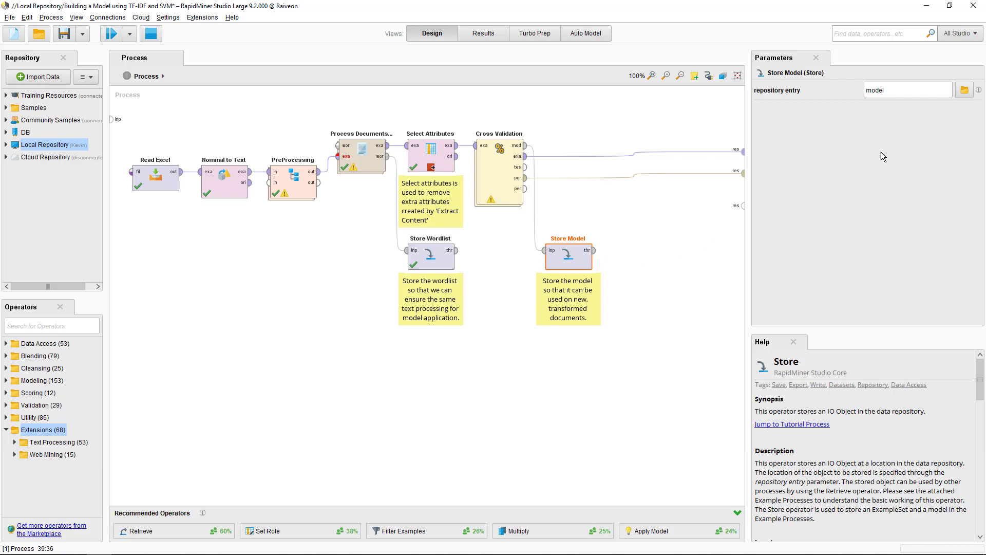
click(964, 91)
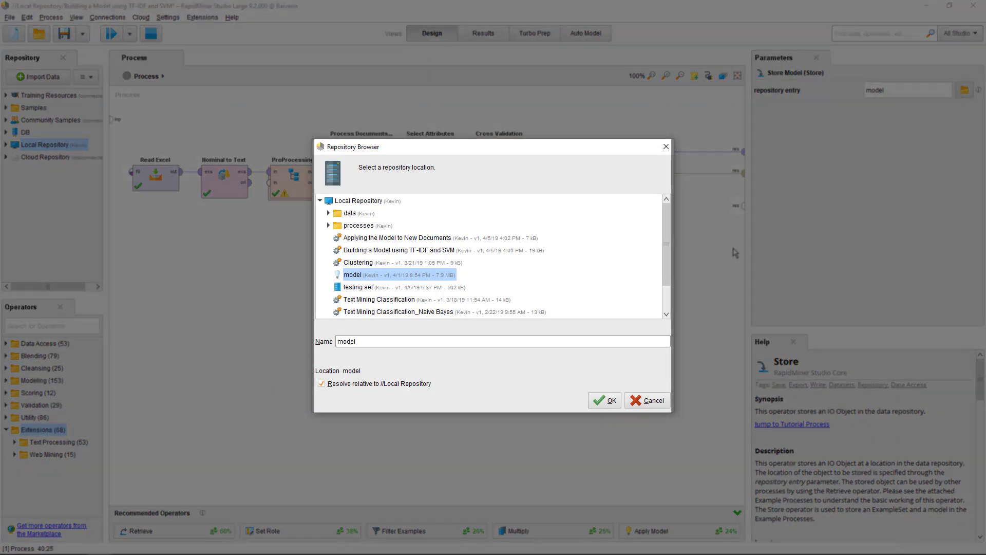
drag(661, 274, 665, 307)
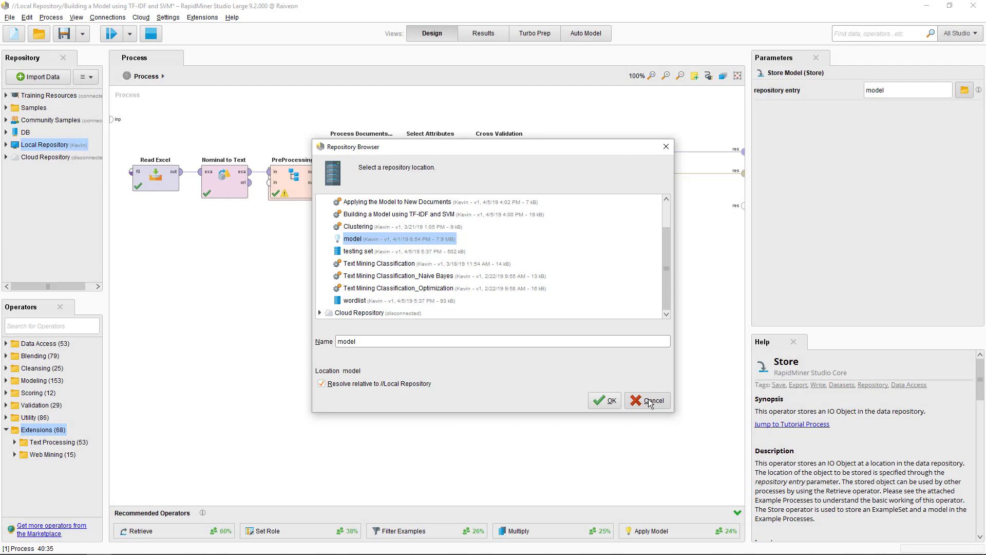
click(648, 401)
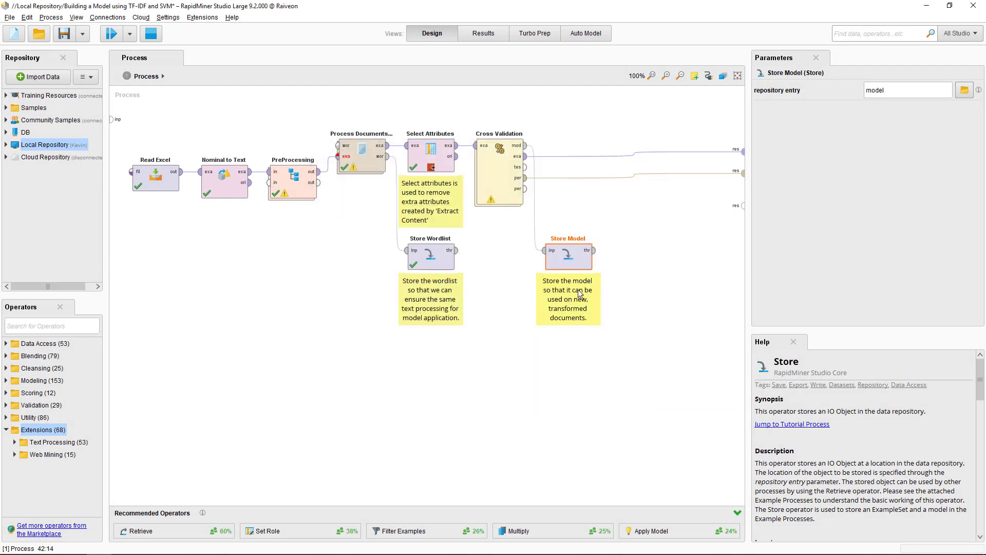
- Remove the breakpoint after Select Attributes and run the full training process
right_click(423, 171)
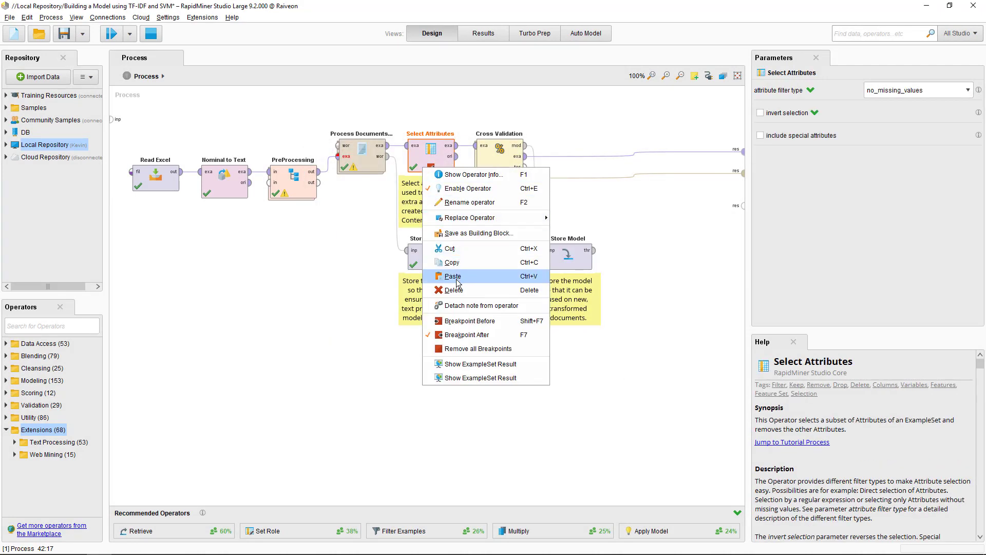
click(460, 336)
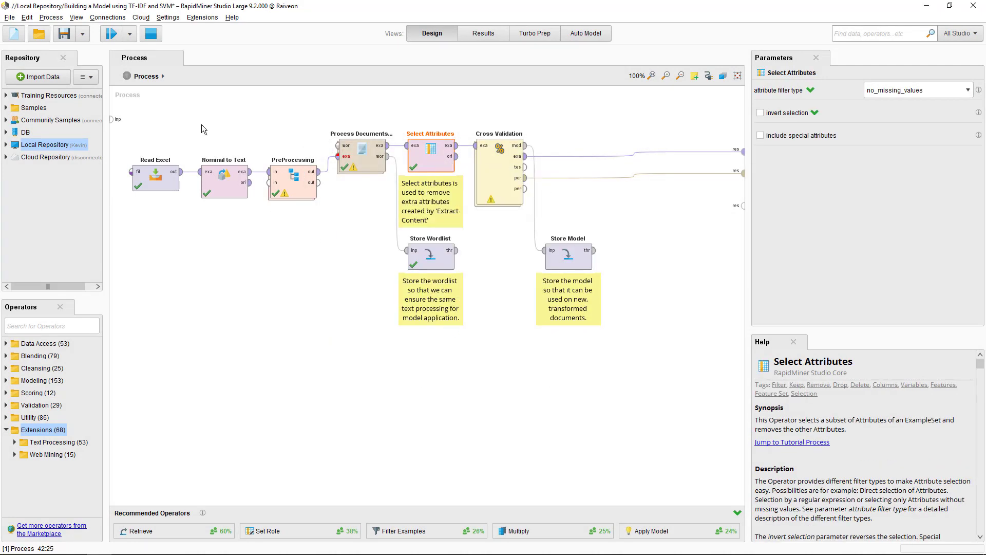
click(112, 34)
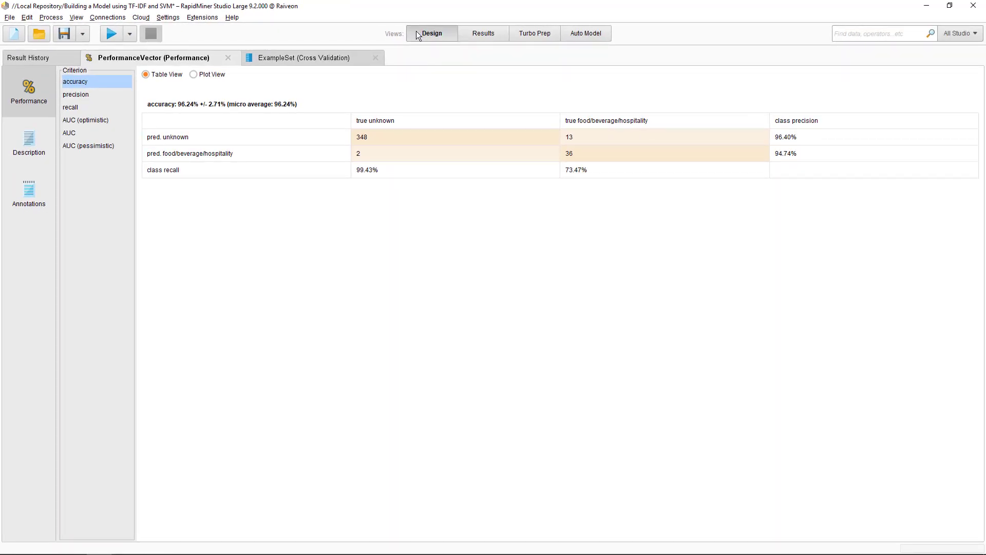
- After reviewing the 96.24% ± 2.71% accuracy results, switch back to the process design
click(418, 33)
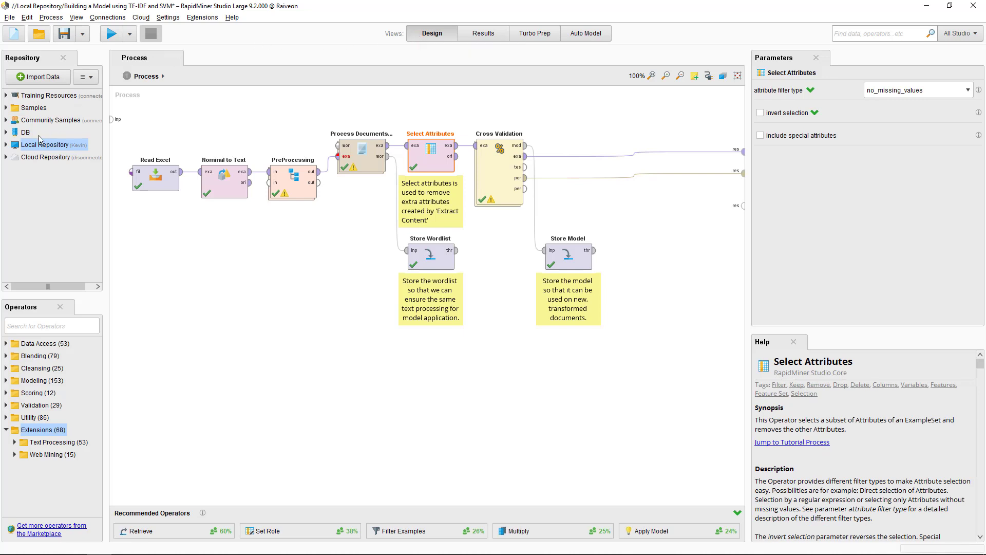
- Open the Applying the Model to New Documents process from Local Repository, discarding unsaved training changes
click(6, 144)
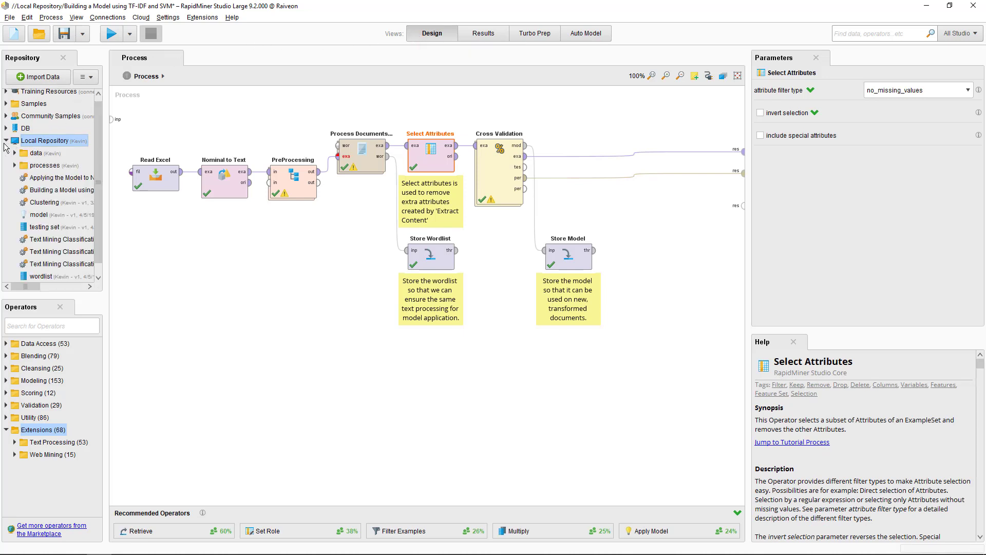
double_click(33, 180)
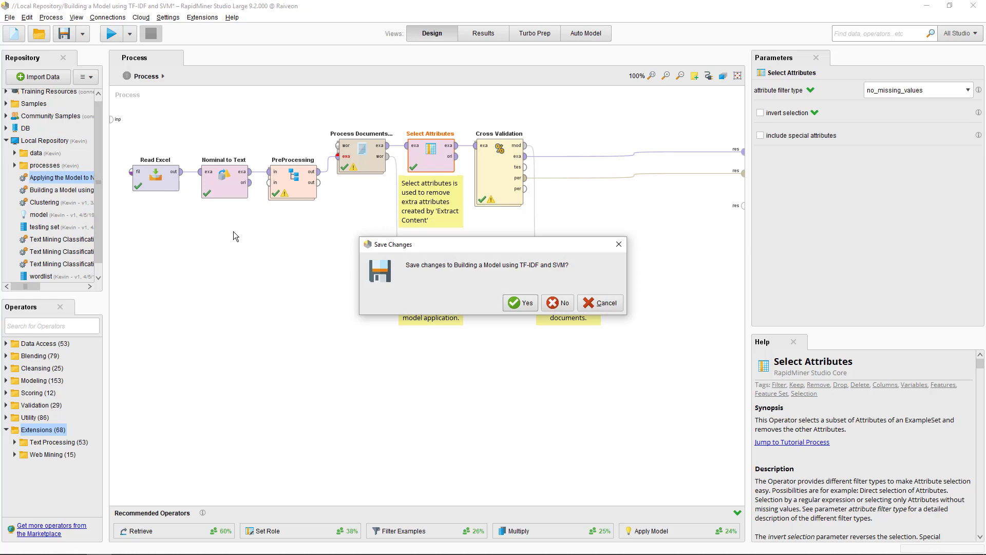
click(554, 303)
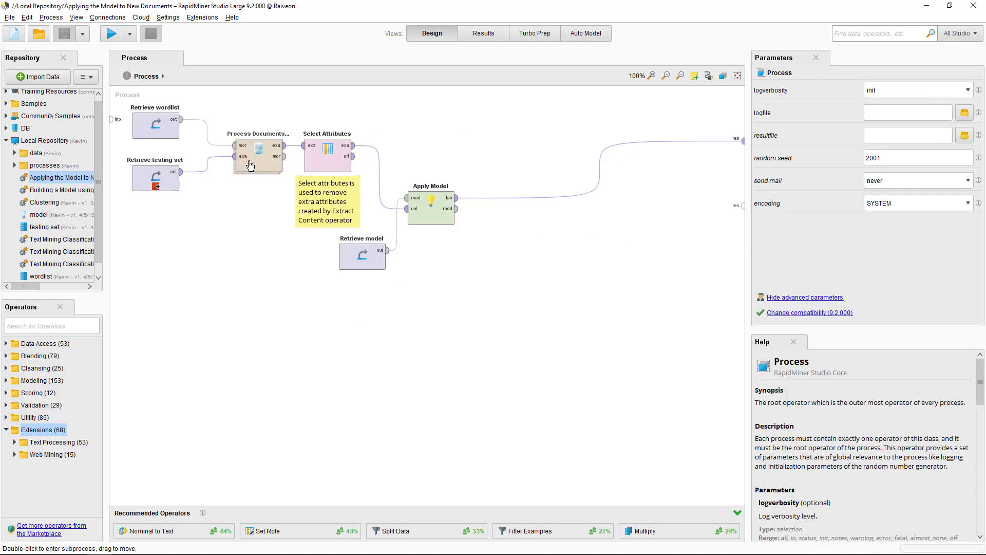
- Inspect the wordlist and model retrieval steps and Process Documents from Data (TF-IDF, pruning 1.0–100.0)
click(153, 130)
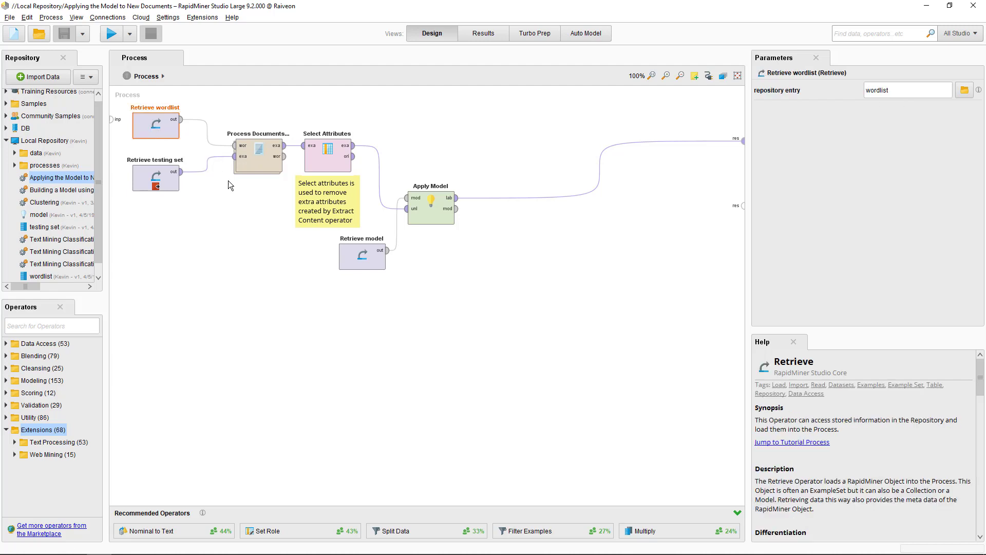
click(348, 262)
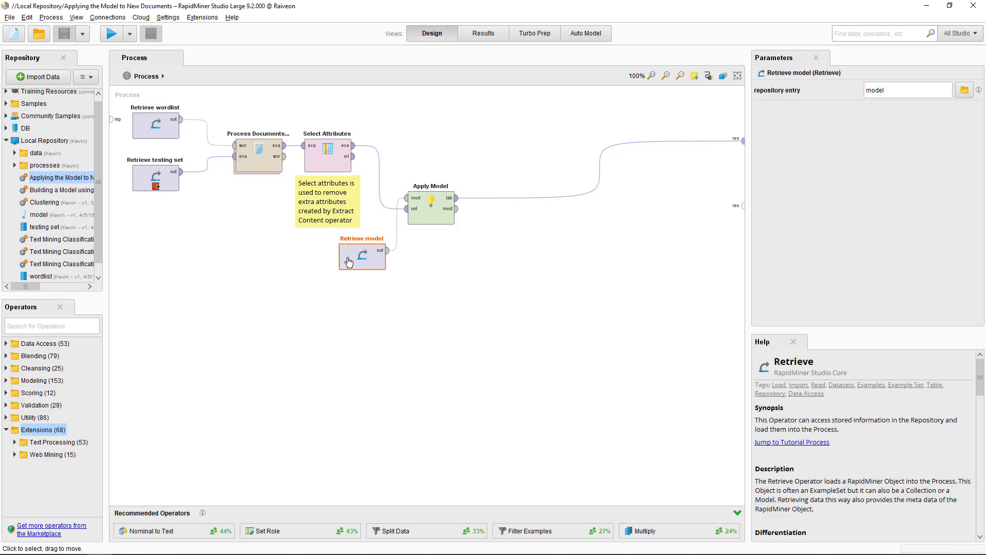
click(277, 170)
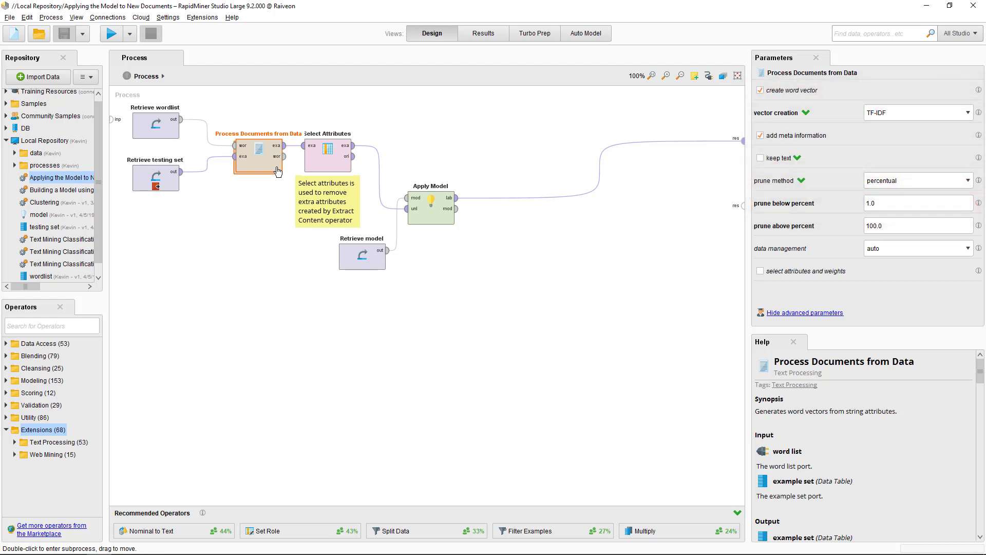
- Review the text-processing steps inside Process Documents from Data, then show Select Attributes and Apply Model settings
double_click(278, 171)
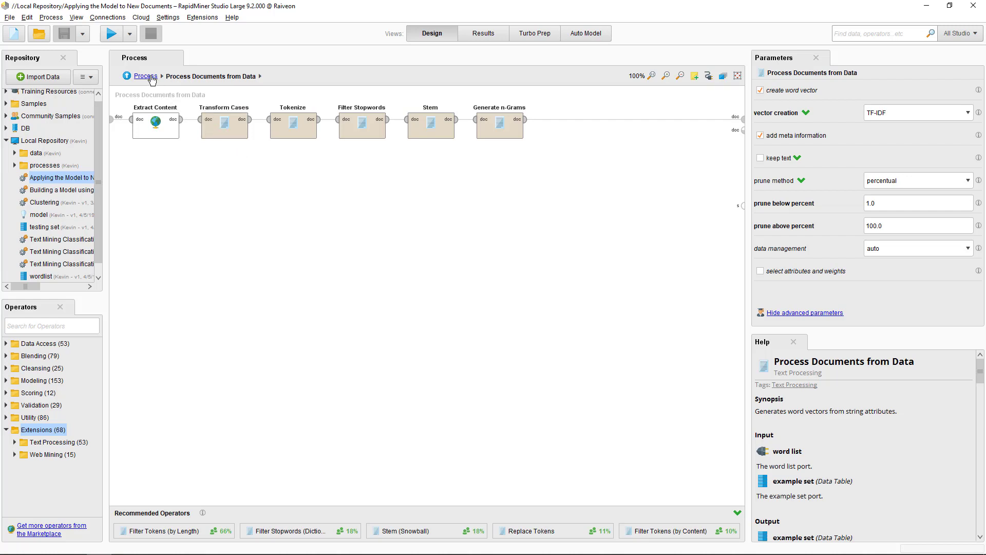
click(146, 77)
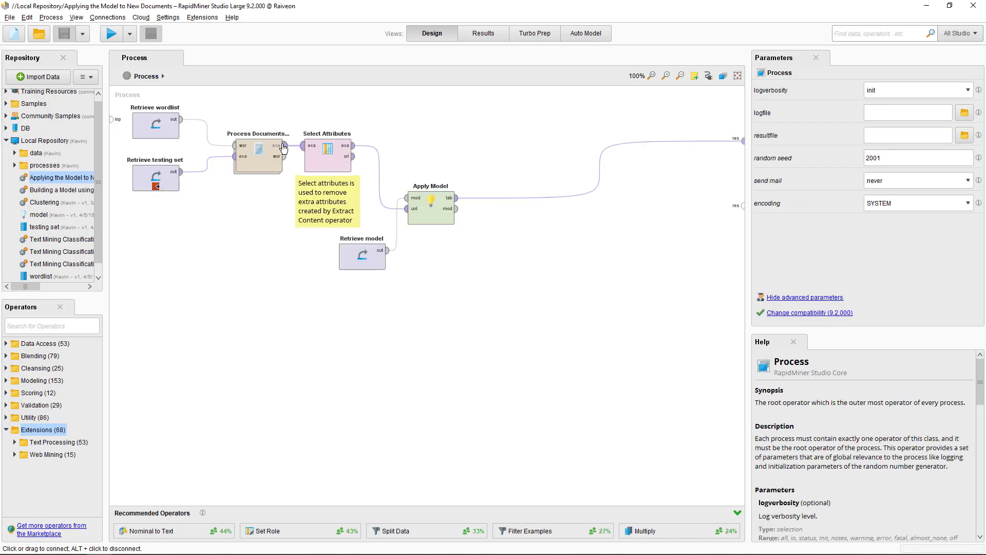
click(310, 162)
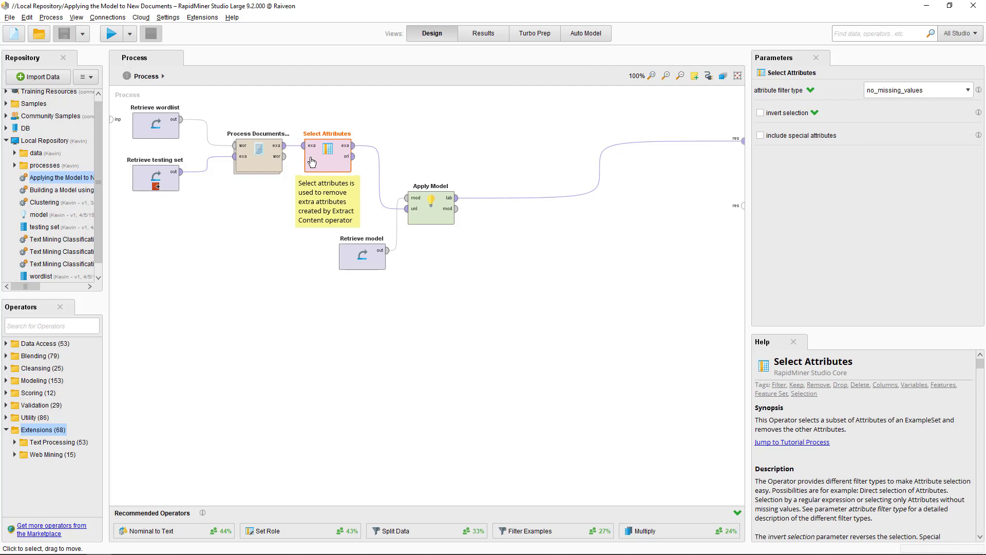
click(422, 220)
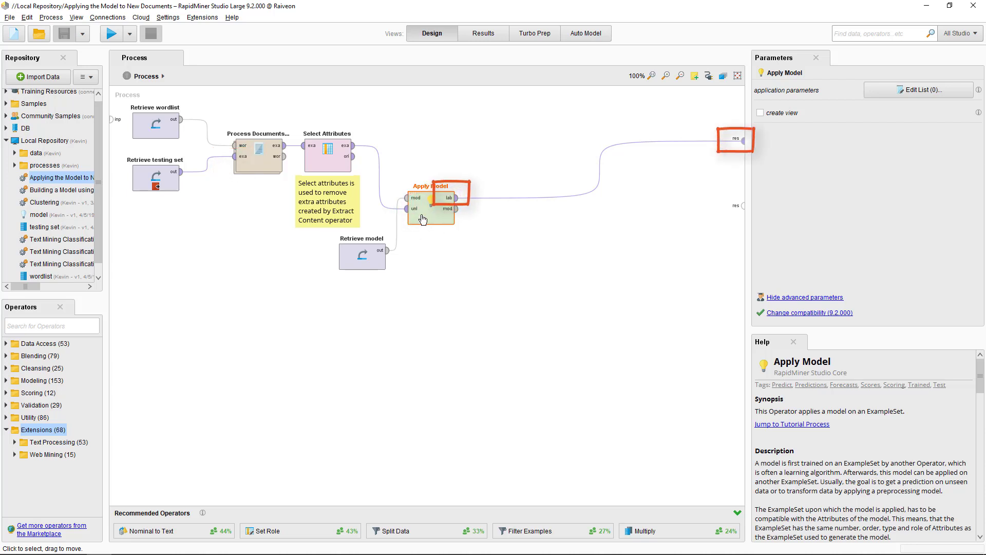
- Run the process and check Category statistics: 88 unknown, 12 food/beverage/hospitality, then return to design
click(111, 34)
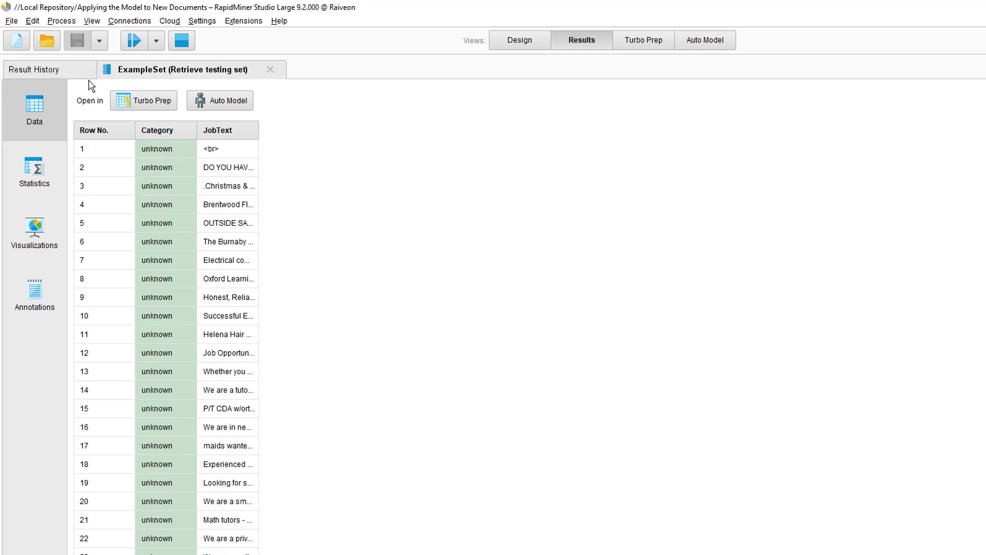
click(36, 170)
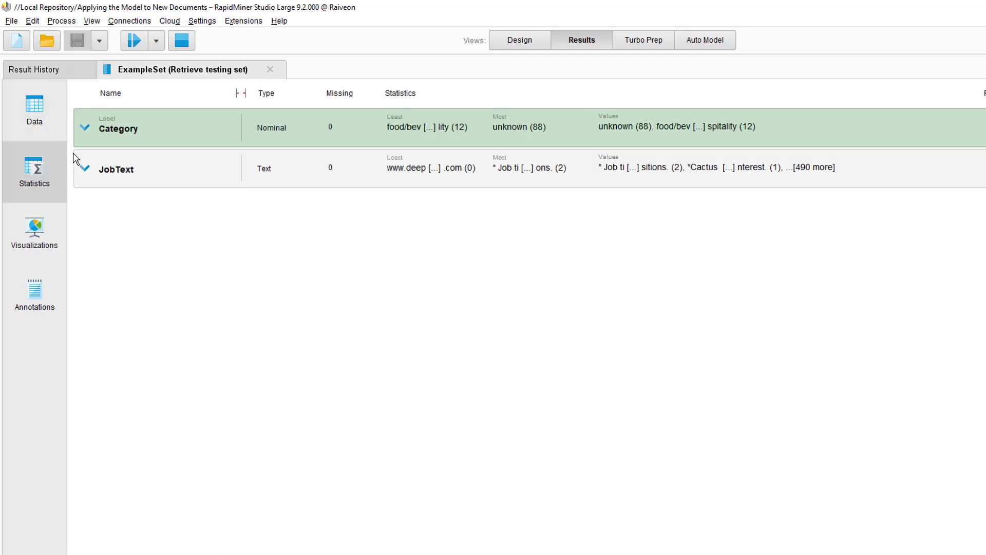
click(95, 136)
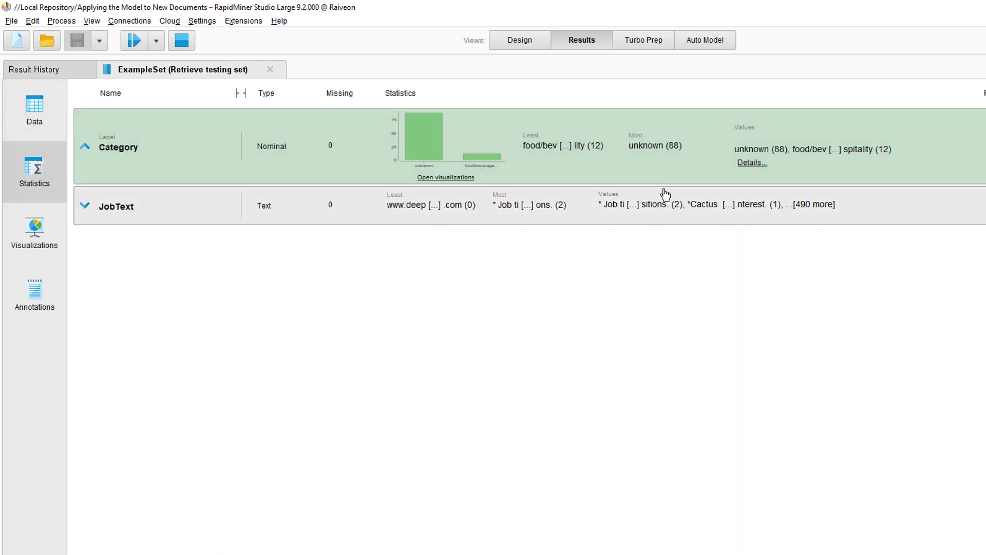
click(751, 163)
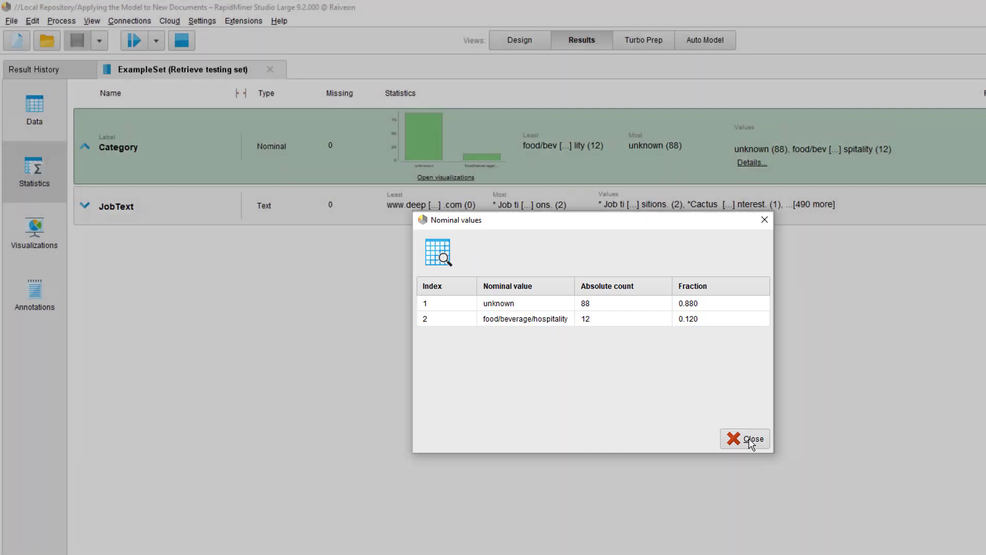
click(751, 439)
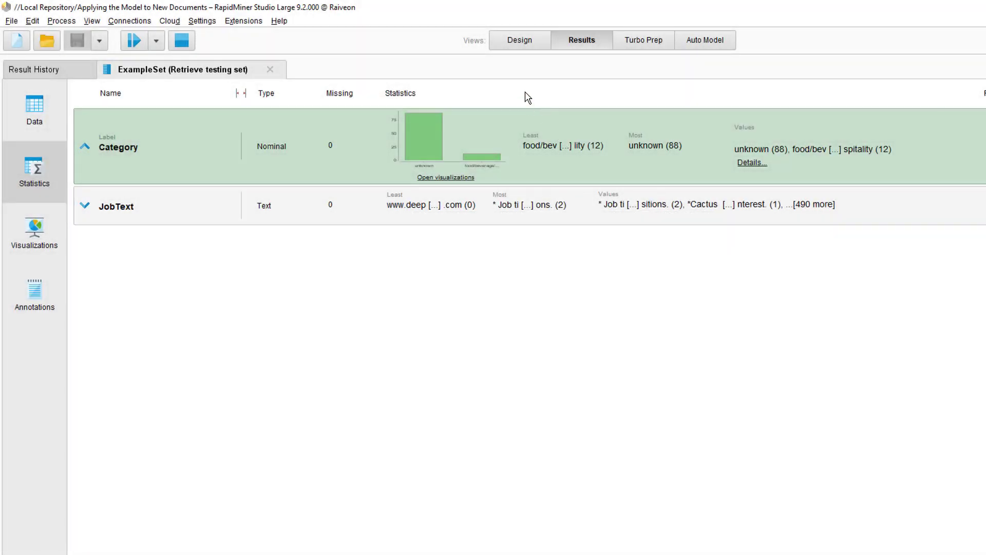
click(511, 39)
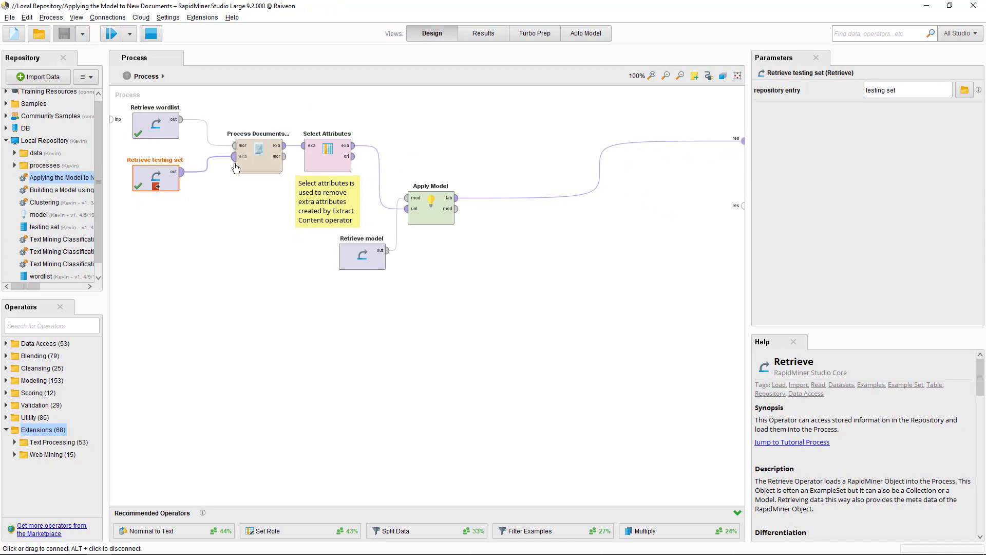
- Clear the Breakpoint After on Retrieve testing set and run the full process to score the 100 documents
right_click(160, 191)
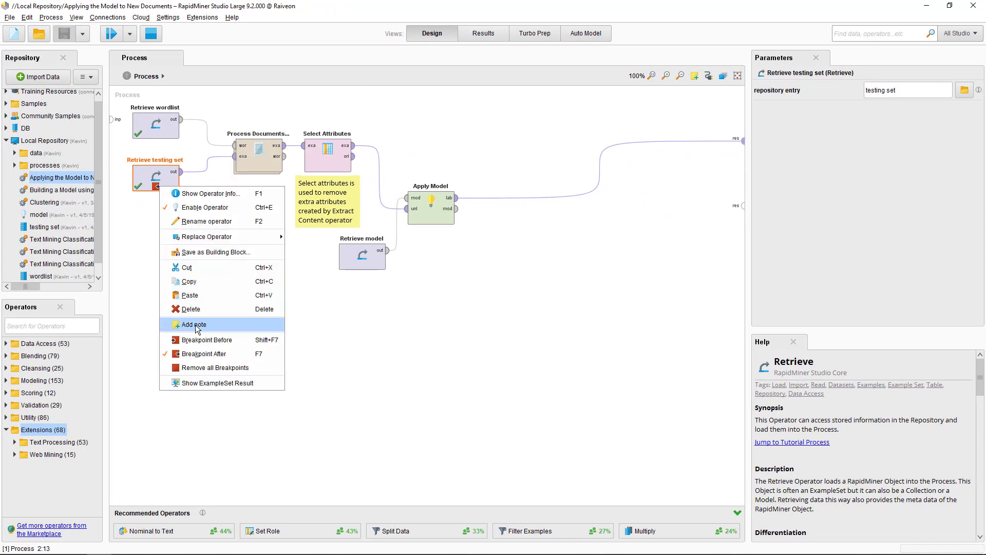
click(205, 352)
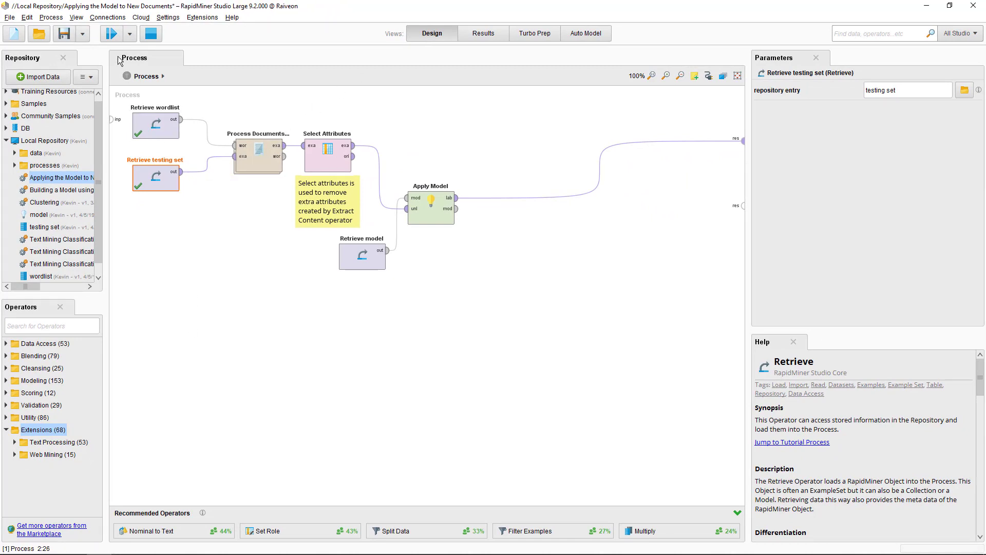
click(112, 34)
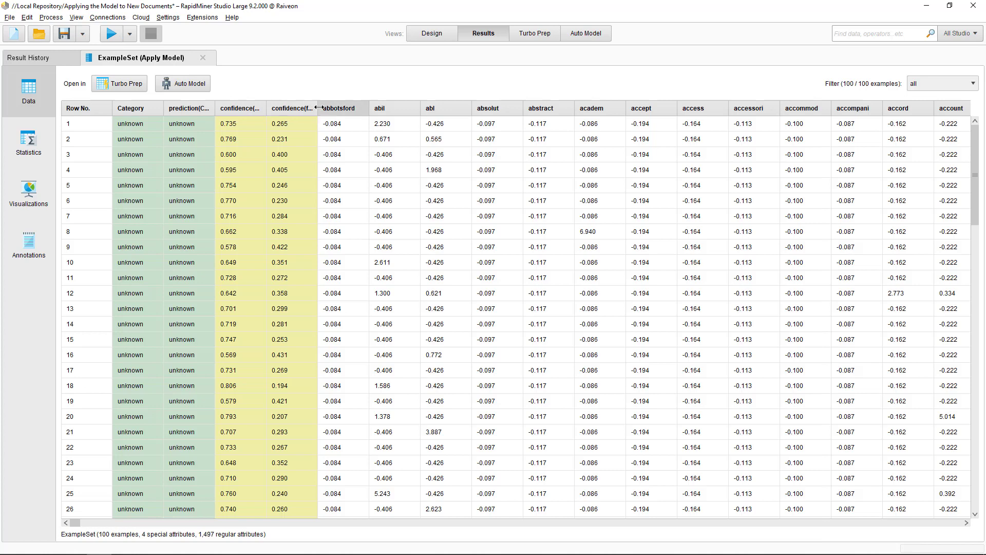
- Widen the confidence(food/beverage/hospitality) column and sort it highest first
drag(317, 108, 381, 121)
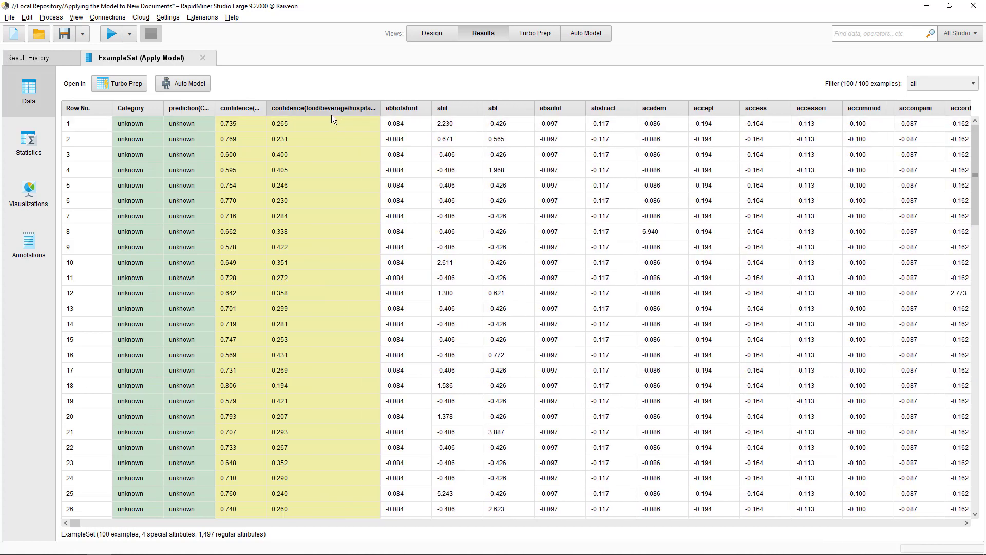
click(331, 108)
click(331, 108)
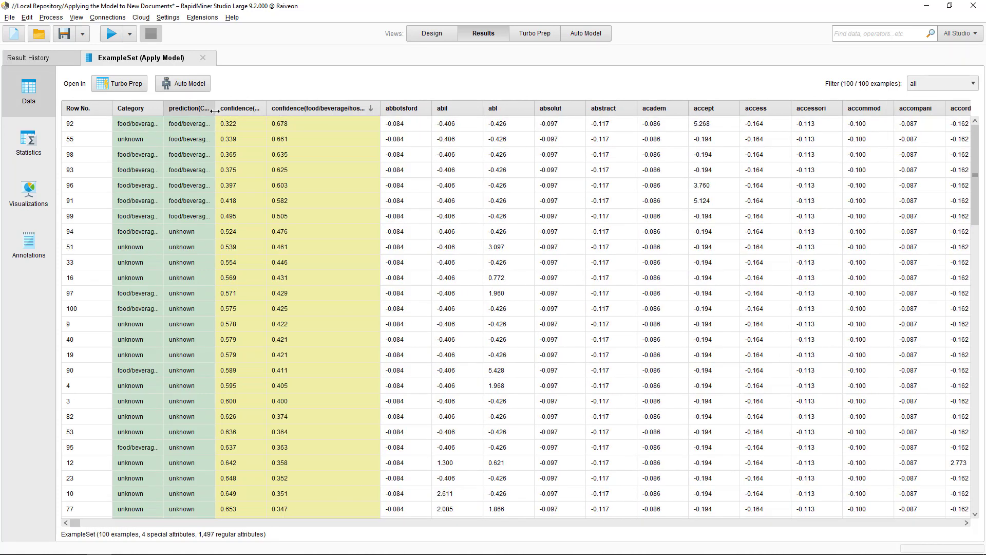
- Widen the prediction(Category) and Category columns to show the full labels
drag(215, 111, 292, 110)
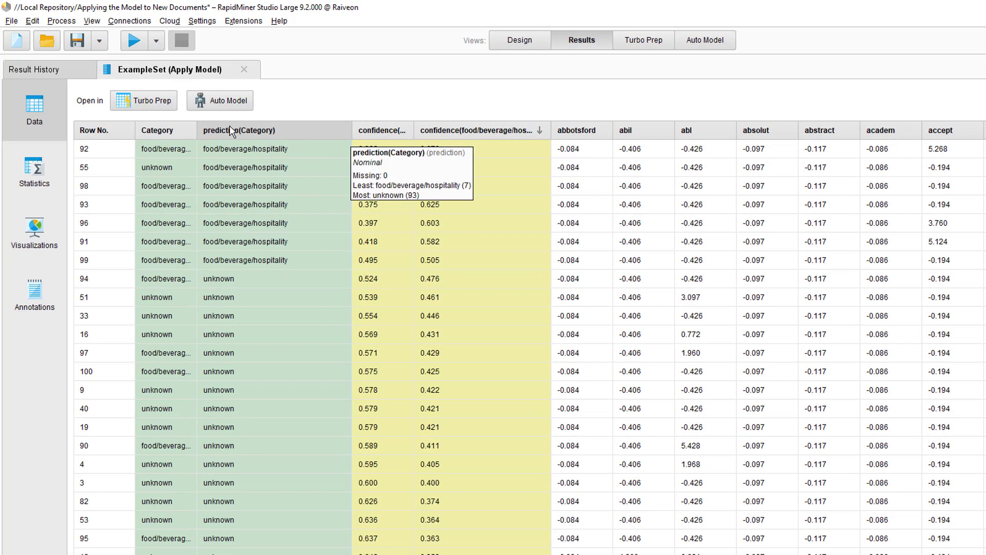
drag(197, 131, 261, 132)
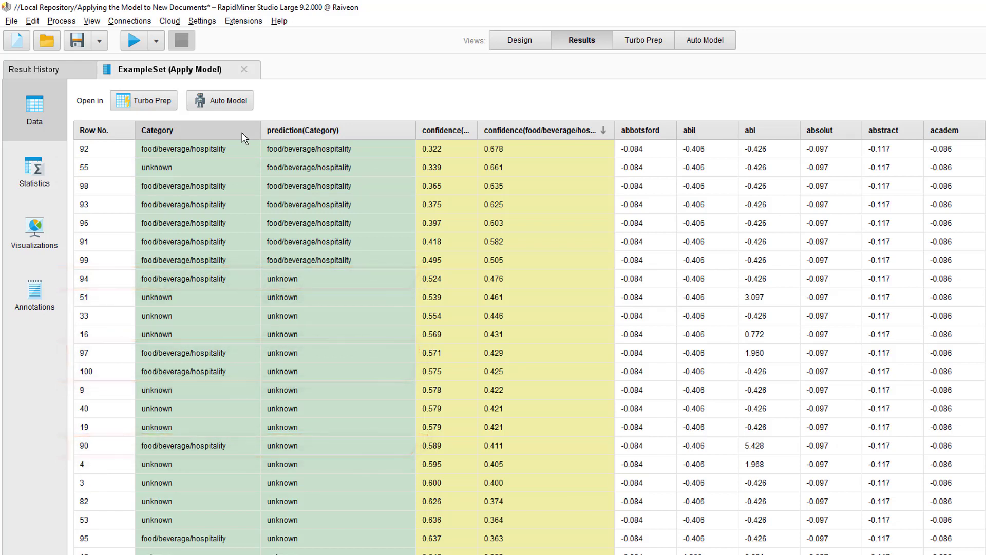
scroll(241, 149, down, 4)
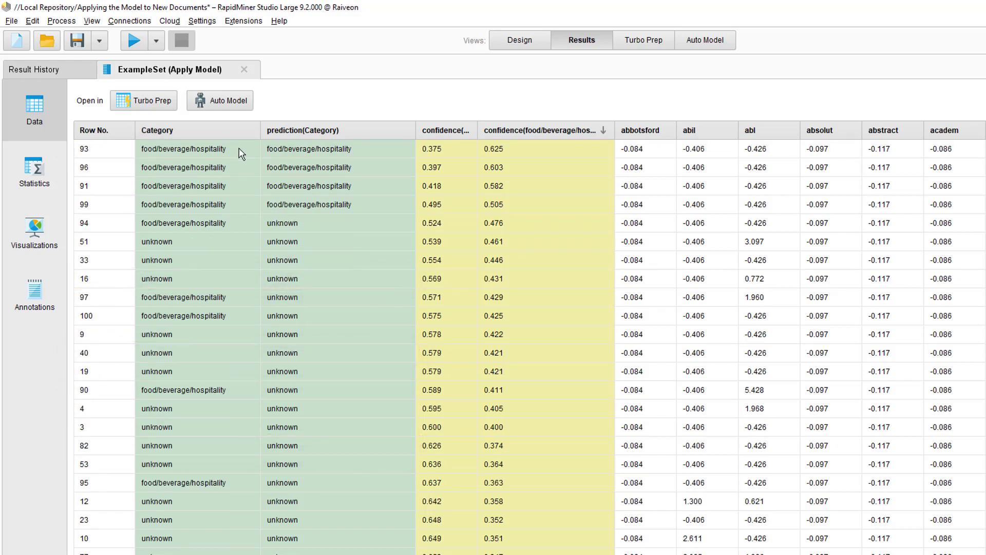
scroll(240, 153, down, 6)
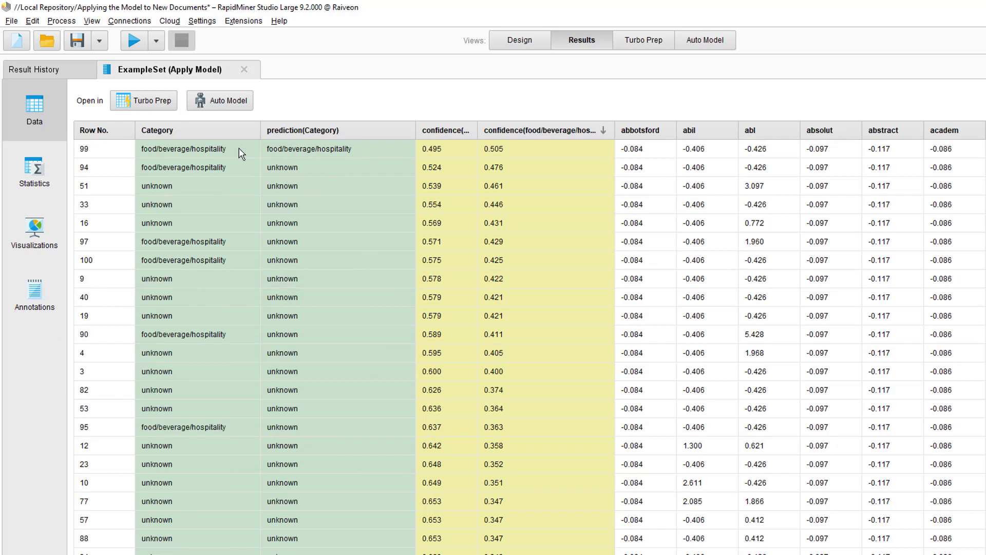
scroll(241, 154, up, 10)
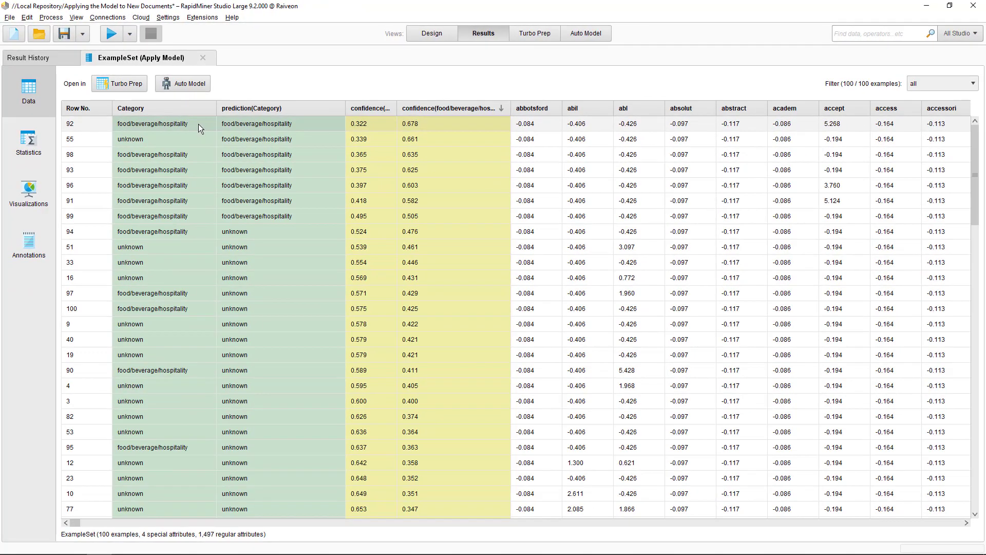
- Back in Design view, inspect the repository entries read by Retrieve wordlist and Retrieve model
click(445, 34)
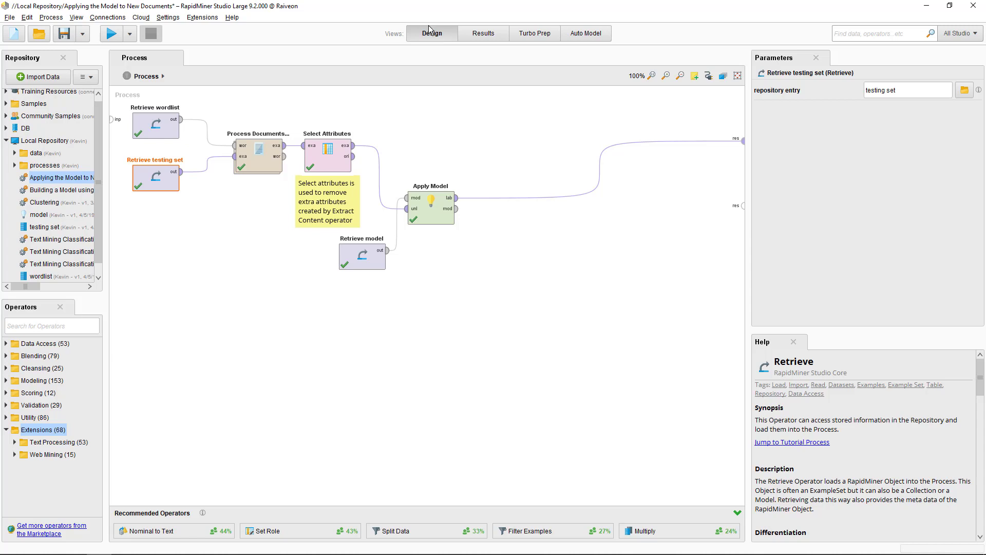
click(174, 133)
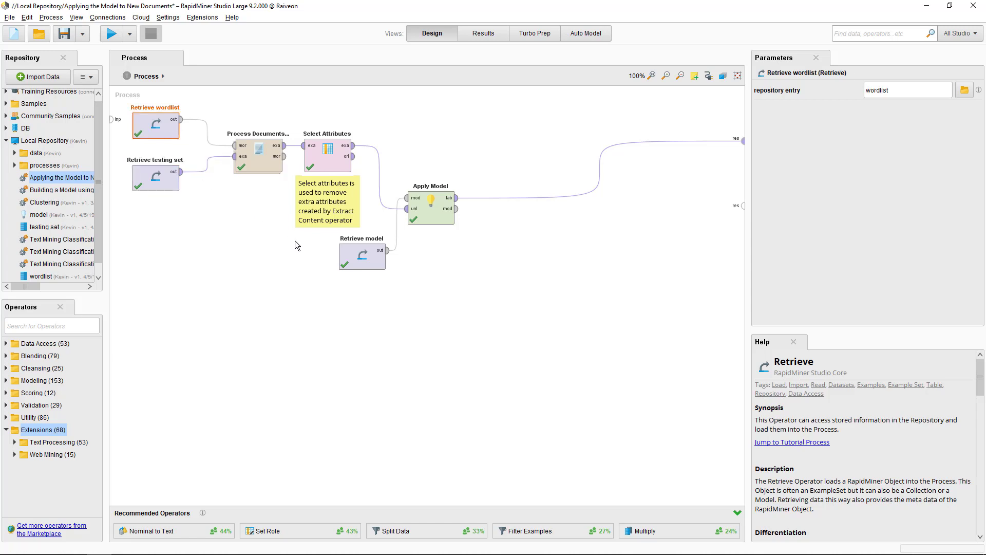
click(356, 264)
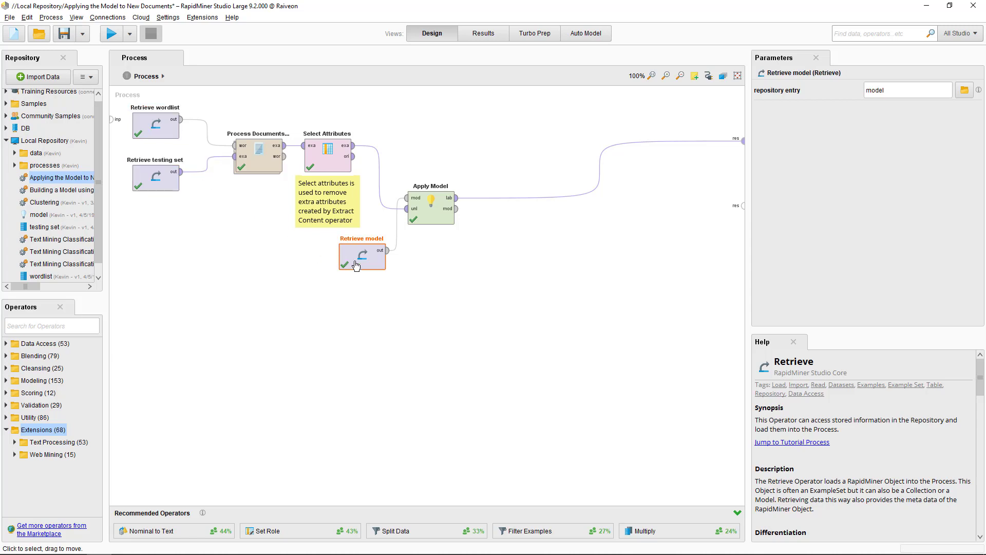